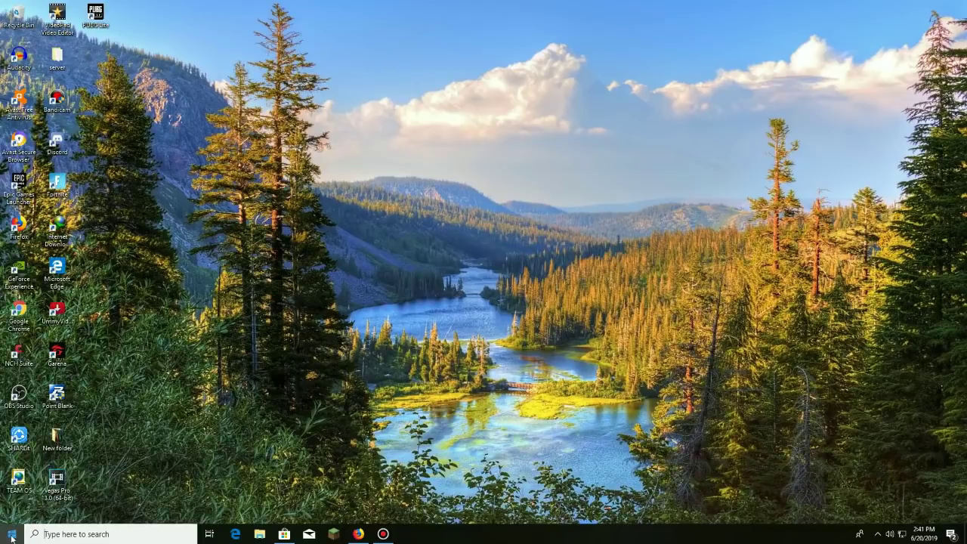
Step: Launch Instagram from Start and open the Explore search box with its suggested accounts
{"action": "scroll", "coordinate": [398, 461], "scroll_direction": "down", "scroll_amount": 1}
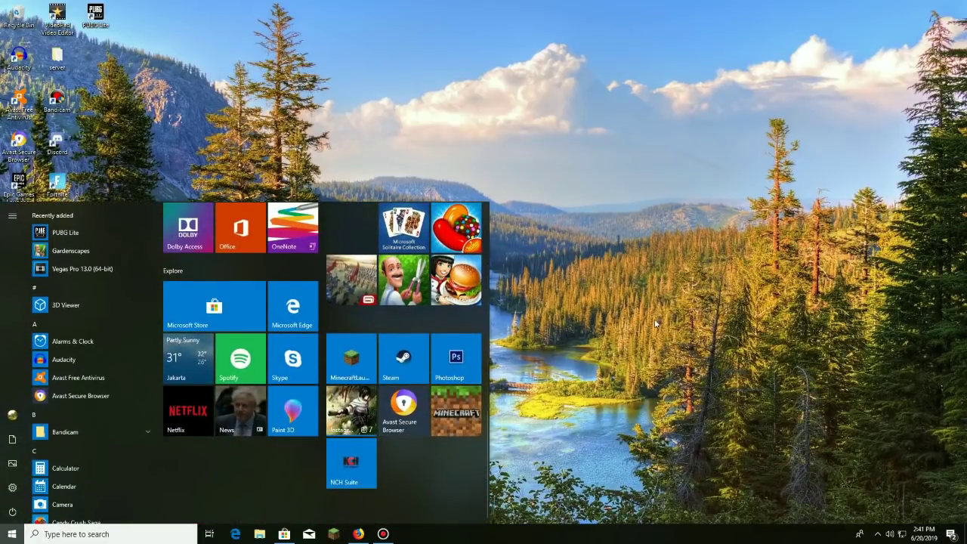
{"action": "left_click", "coordinate": [656, 323]}
{"action": "key", "text": "super"}
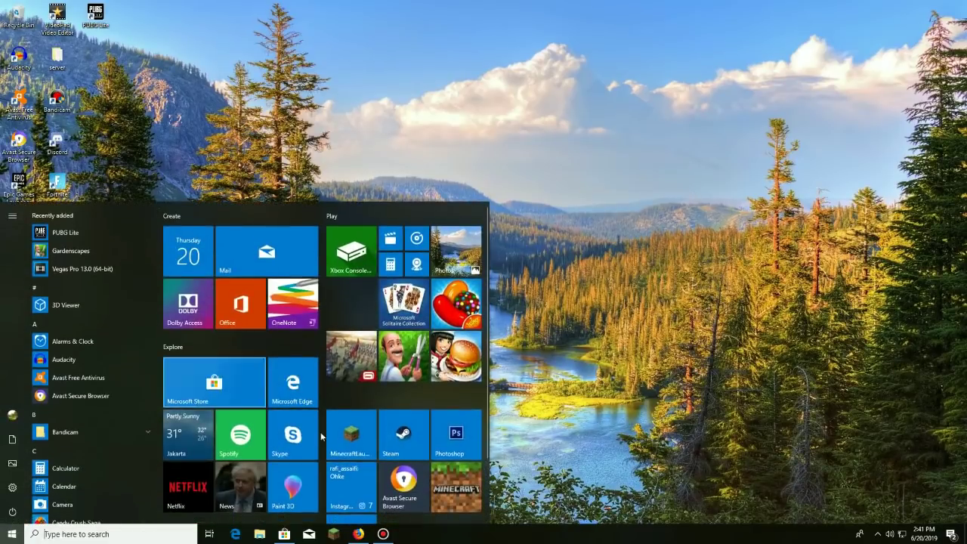
{"action": "scroll", "coordinate": [353, 422], "scroll_direction": "down", "scroll_amount": 1}
{"action": "left_click", "coordinate": [353, 422]}
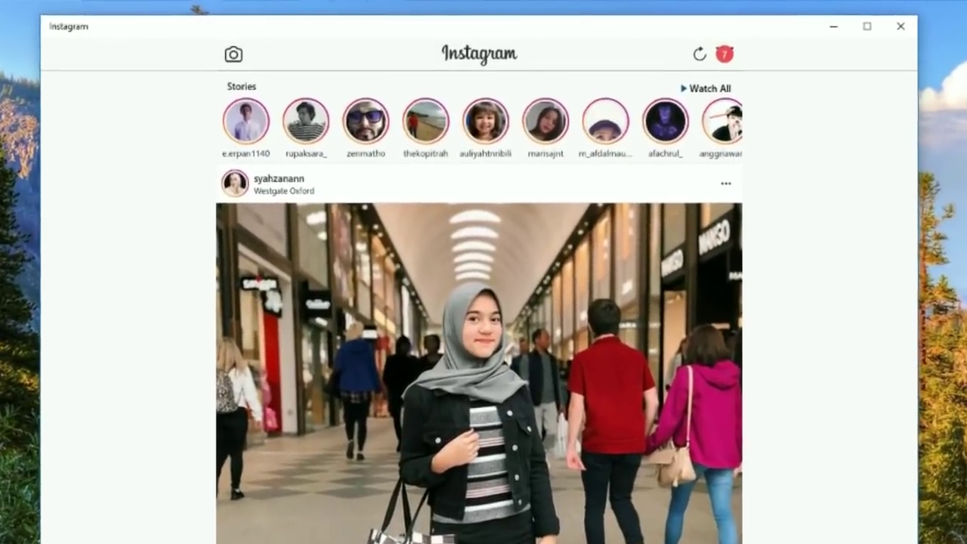
{"action": "left_click", "coordinate": [495, 533]}
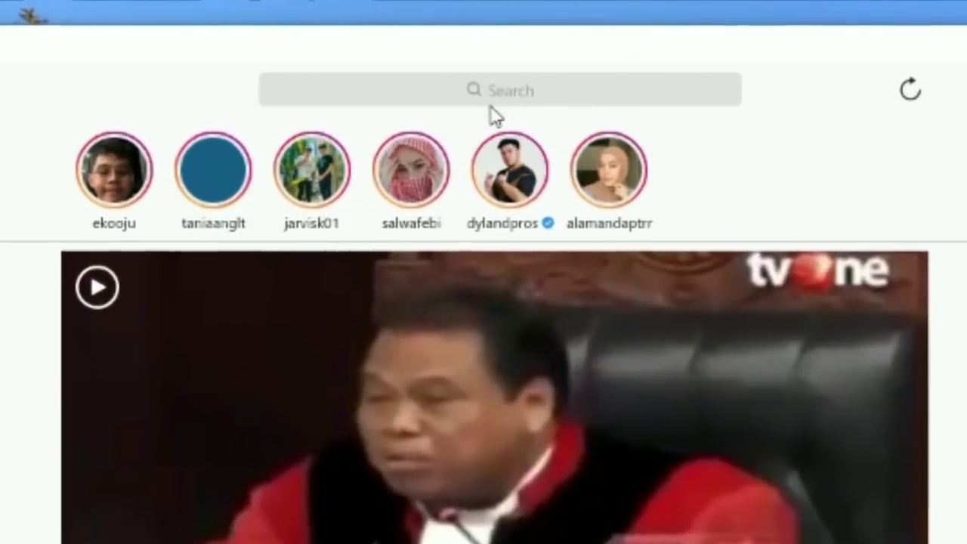
{"action": "left_click", "coordinate": [487, 92]}
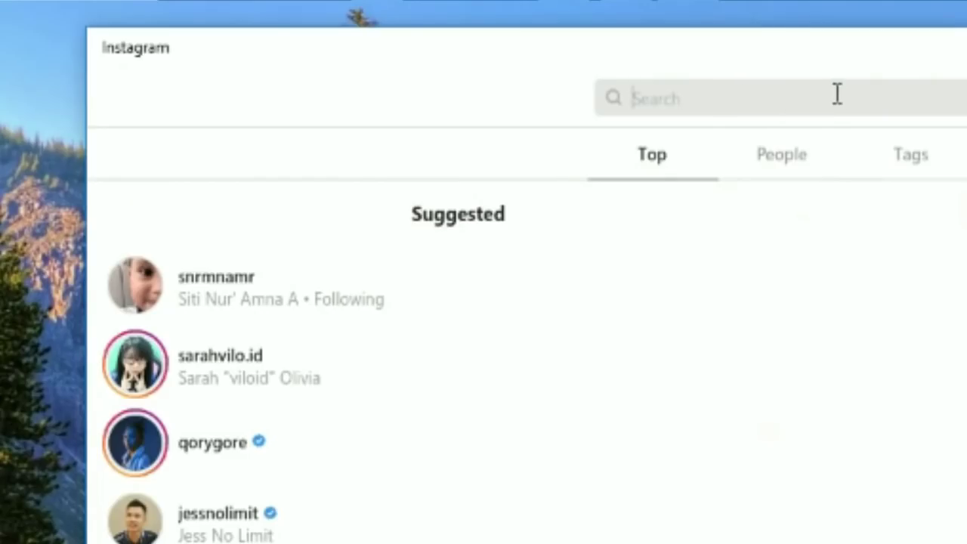
Step: Search for the Minecraft YouTuber's account, open the profile and preview the boxhead and orange-hoodie posts
{"action": "type", "text": "fro"}
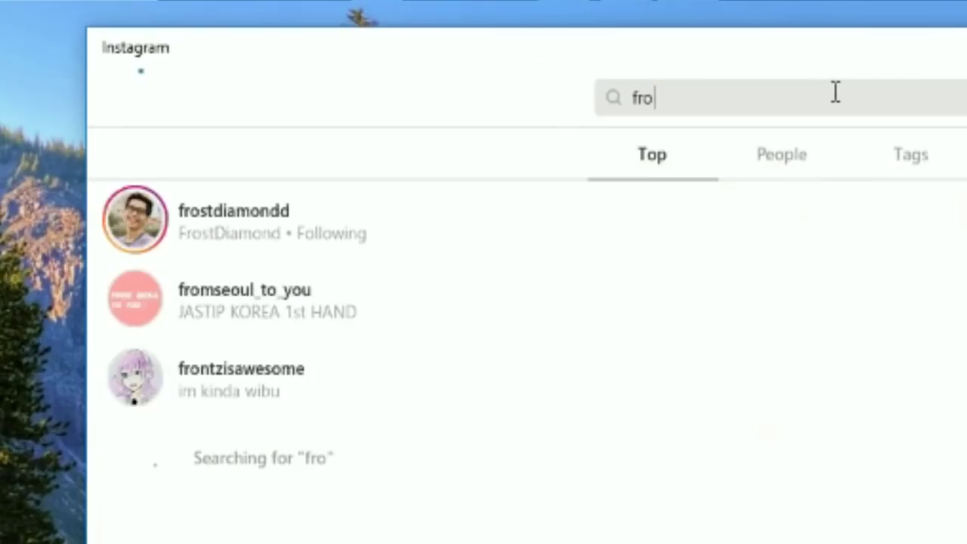
{"action": "left_click", "coordinate": [313, 221]}
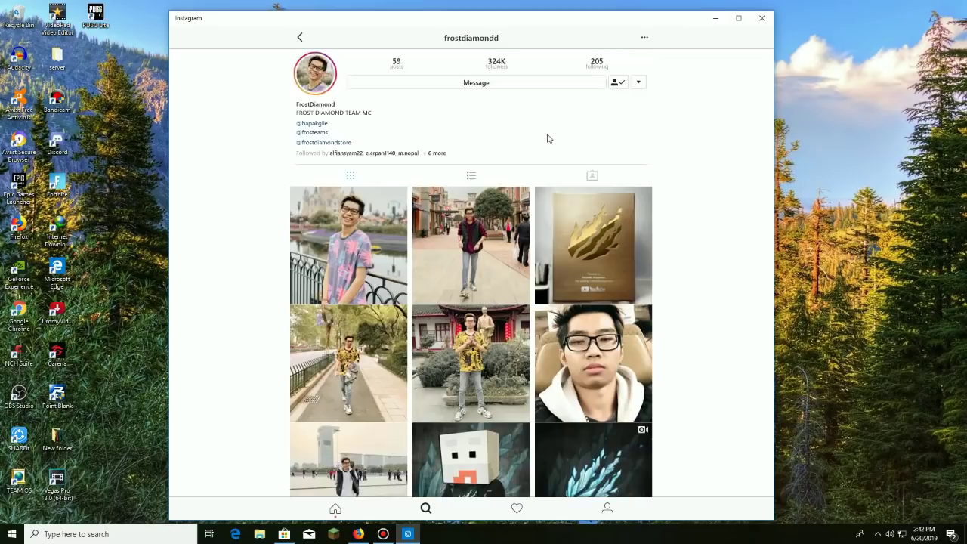
{"action": "scroll", "coordinate": [549, 138], "scroll_direction": "down", "scroll_amount": 2}
{"action": "scroll", "coordinate": [550, 138], "scroll_direction": "down", "scroll_amount": 1}
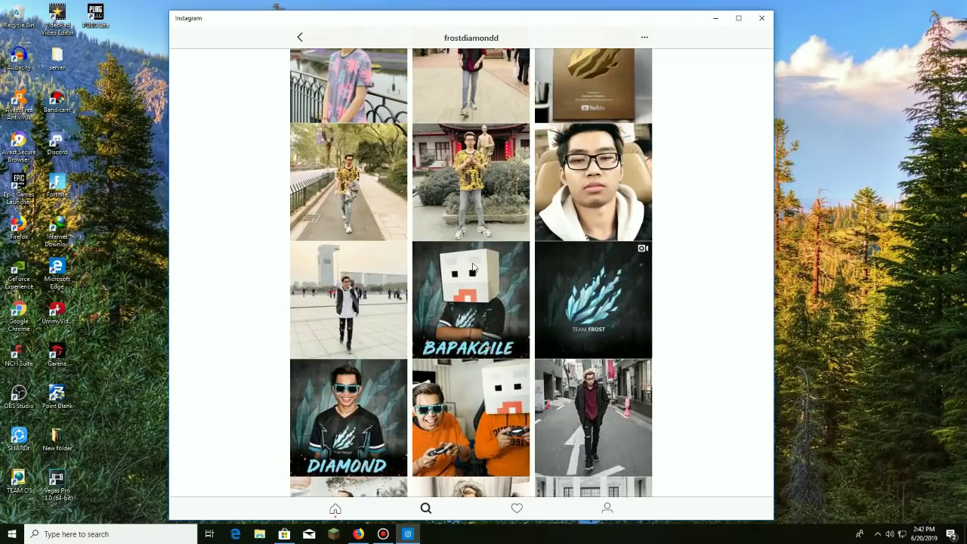
{"action": "left_click", "coordinate": [473, 266]}
{"action": "scroll", "coordinate": [481, 220], "scroll_direction": "down", "scroll_amount": 1}
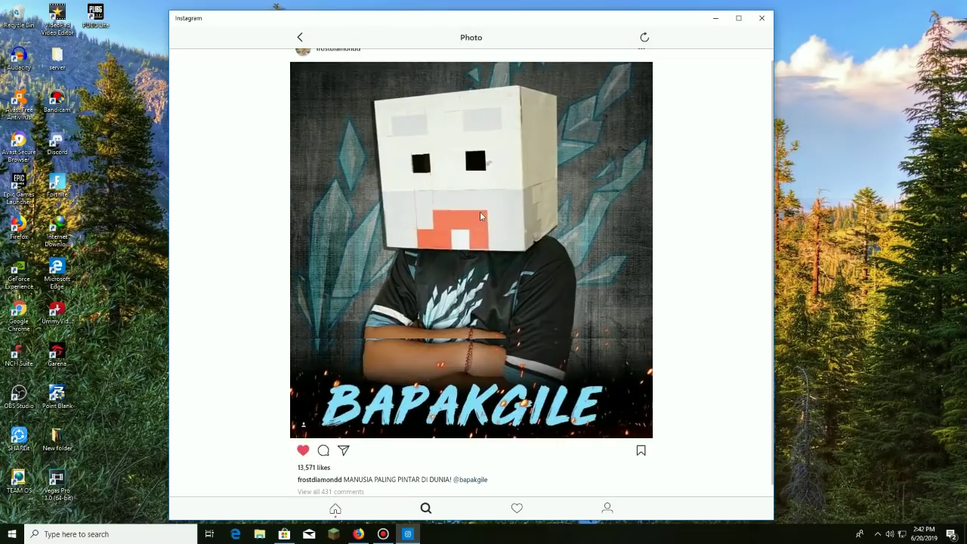
{"action": "left_click", "coordinate": [302, 39]}
{"action": "scroll", "coordinate": [557, 175], "scroll_direction": "down", "scroll_amount": 2}
{"action": "scroll", "coordinate": [529, 185], "scroll_direction": "down", "scroll_amount": 1}
{"action": "left_click", "coordinate": [468, 200]}
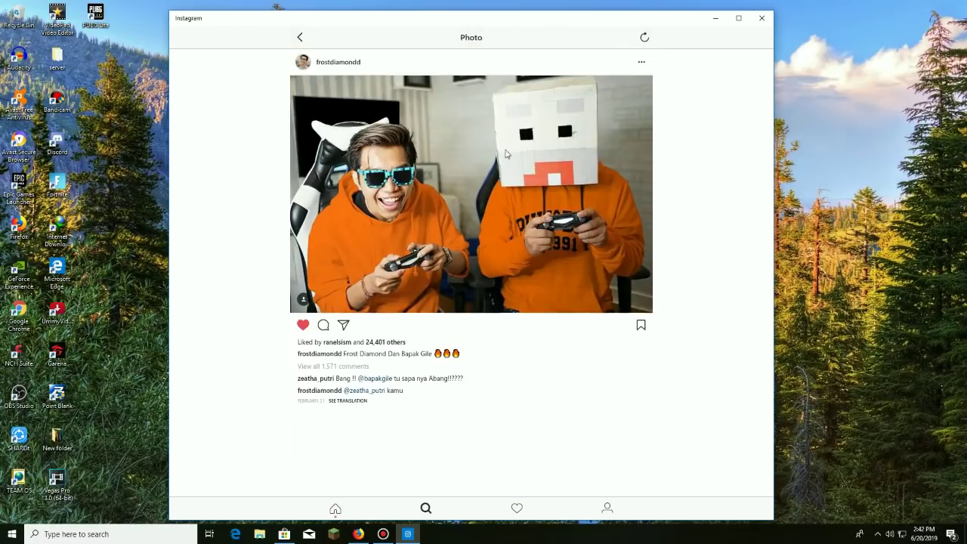
{"action": "left_click", "coordinate": [302, 38]}
Step: Find the YouTube play-button photo further down the grid and view it maximized
{"action": "scroll", "coordinate": [503, 136], "scroll_direction": "down", "scroll_amount": 1}
{"action": "scroll", "coordinate": [503, 137], "scroll_direction": "down", "scroll_amount": 1}
{"action": "scroll", "coordinate": [503, 137], "scroll_direction": "down", "scroll_amount": 1}
{"action": "scroll", "coordinate": [503, 137], "scroll_direction": "down", "scroll_amount": 2}
{"action": "scroll", "coordinate": [502, 137], "scroll_direction": "down", "scroll_amount": 1}
{"action": "scroll", "coordinate": [503, 137], "scroll_direction": "down", "scroll_amount": 1}
{"action": "scroll", "coordinate": [502, 138], "scroll_direction": "down", "scroll_amount": 1}
{"action": "scroll", "coordinate": [503, 138], "scroll_direction": "down", "scroll_amount": 1}
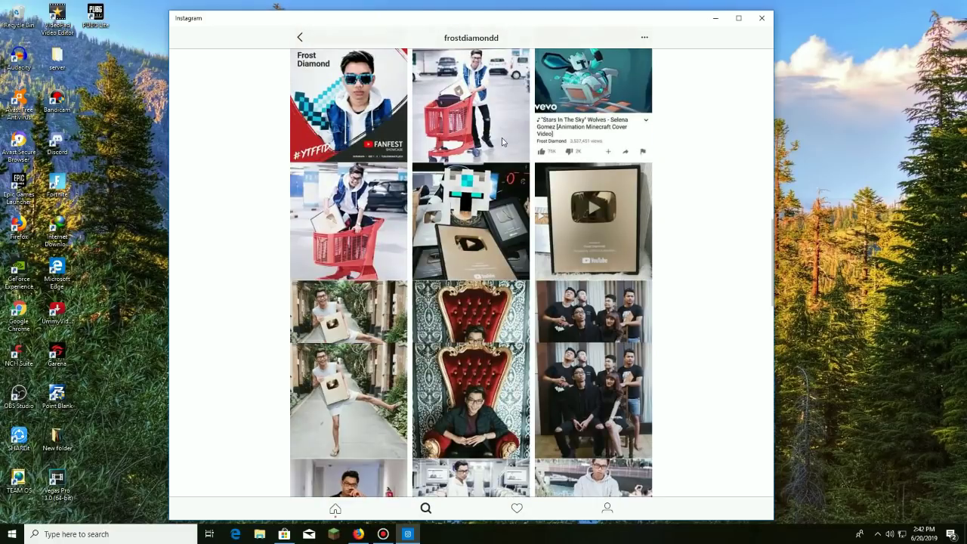
{"action": "left_click", "coordinate": [482, 202]}
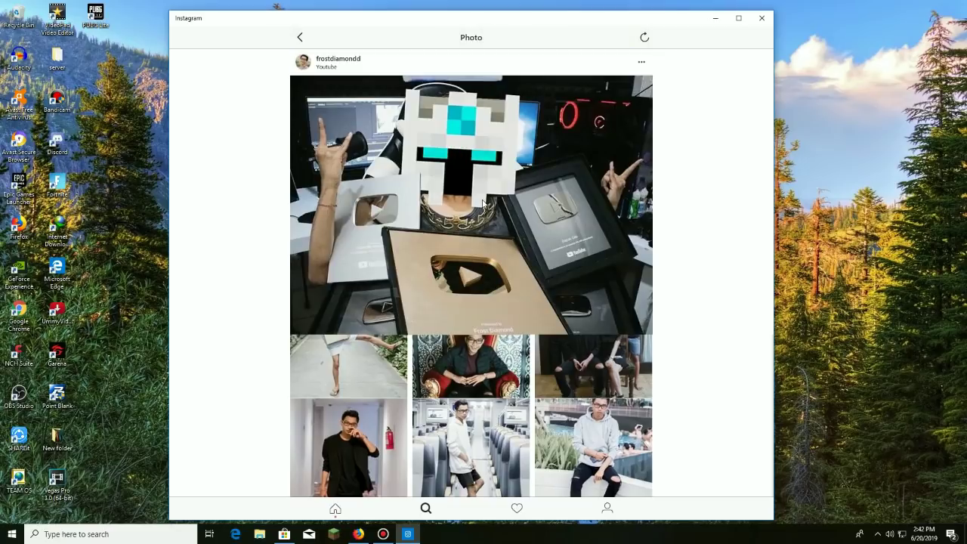
{"action": "left_click", "coordinate": [740, 19]}
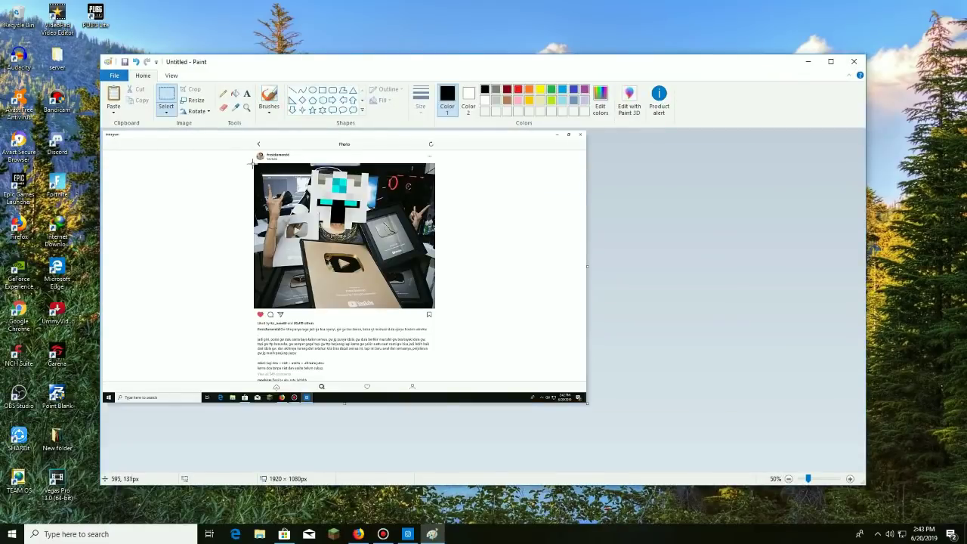
Step: Crop the Paint image to the play-button photo, save it as a PNG, and show the desktop
{"action": "left_click_drag", "start_coordinate": [435, 307], "coordinate": [287, 274]}
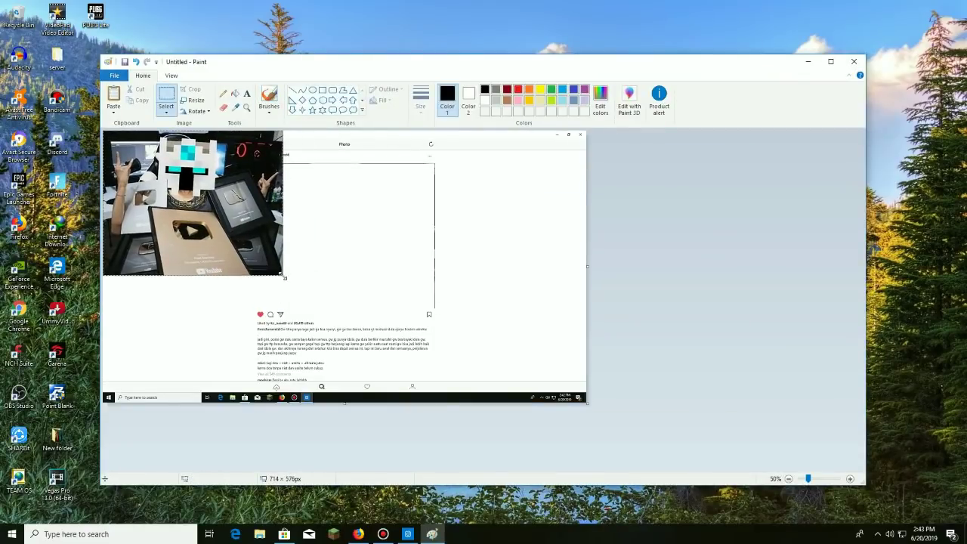
{"action": "left_click", "coordinate": [190, 89]}
{"action": "left_click", "coordinate": [114, 75]}
{"action": "left_click", "coordinate": [132, 161]}
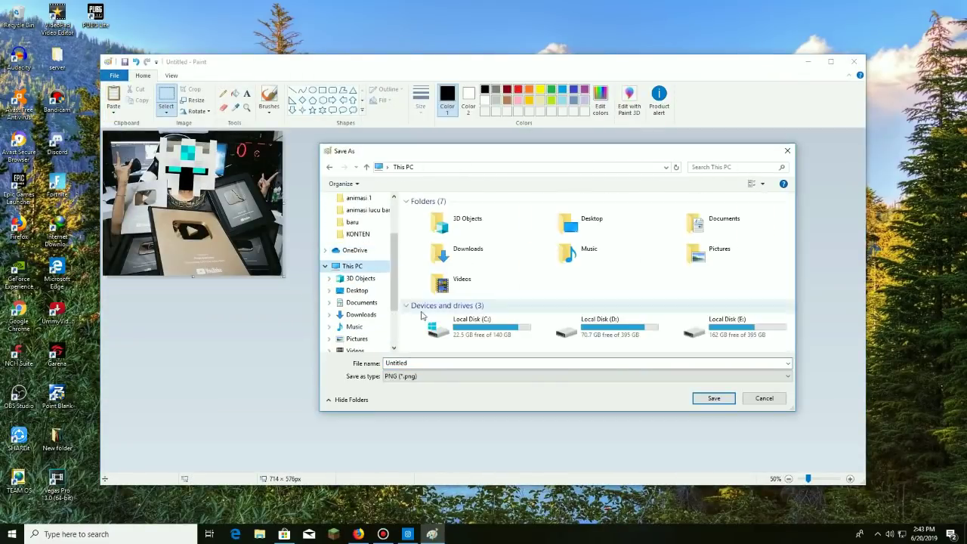
{"action": "key", "text": "Return"}
{"action": "key", "text": "super+d"}
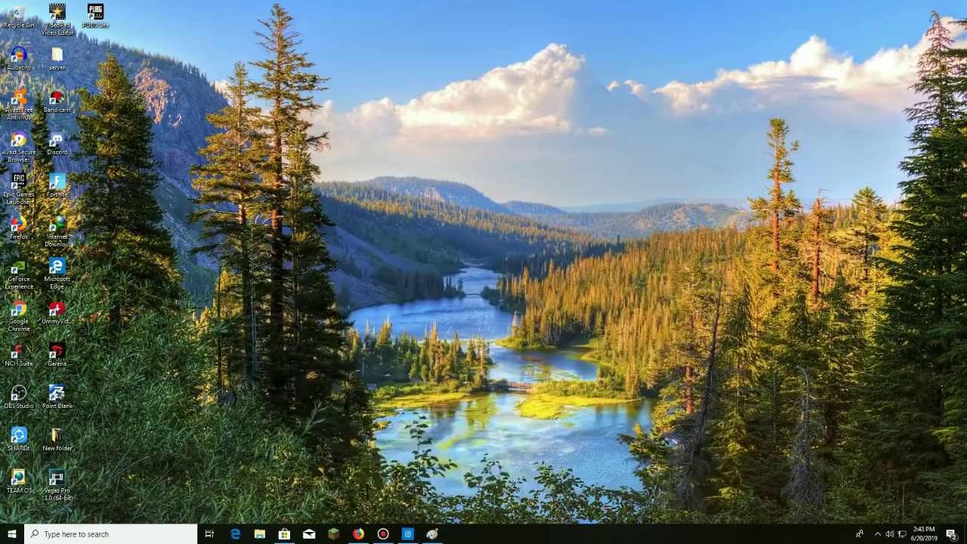
Step: Open the Cinema 4D R13 Portable folder in File Explorer and run Cinema 4D
{"action": "left_click", "coordinate": [258, 534]}
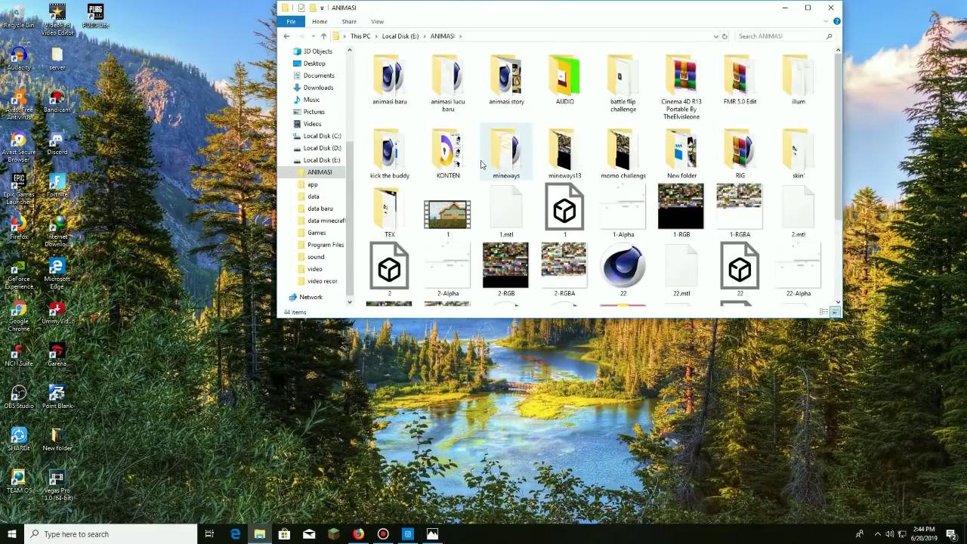
{"action": "key", "text": "c"}
{"action": "key", "text": "Return"}
{"action": "left_click", "coordinate": [832, 8]}
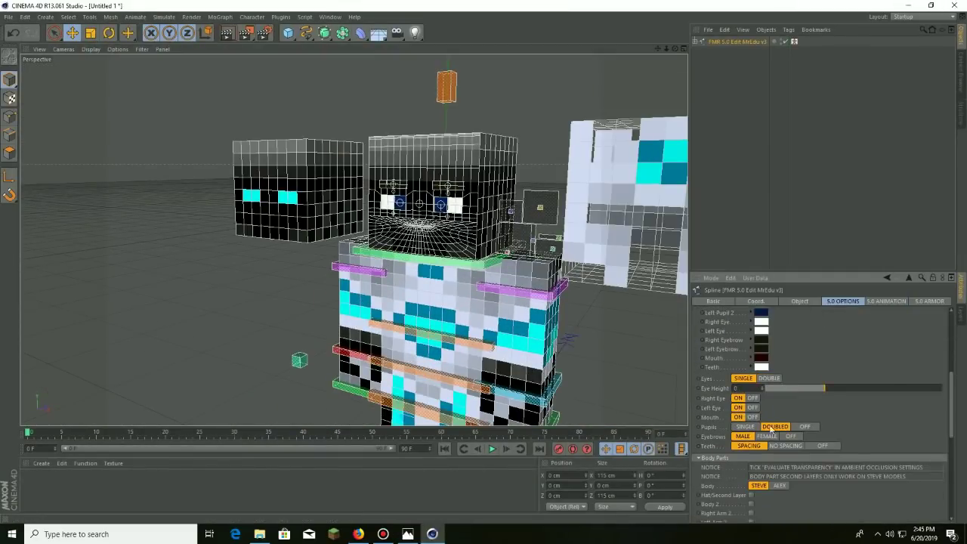
Step: Set the FMR 5.0 rig's Pupils option to OFF
{"action": "left_click", "coordinate": [805, 426]}
{"action": "scroll", "coordinate": [764, 386], "scroll_direction": "up", "scroll_amount": 2}
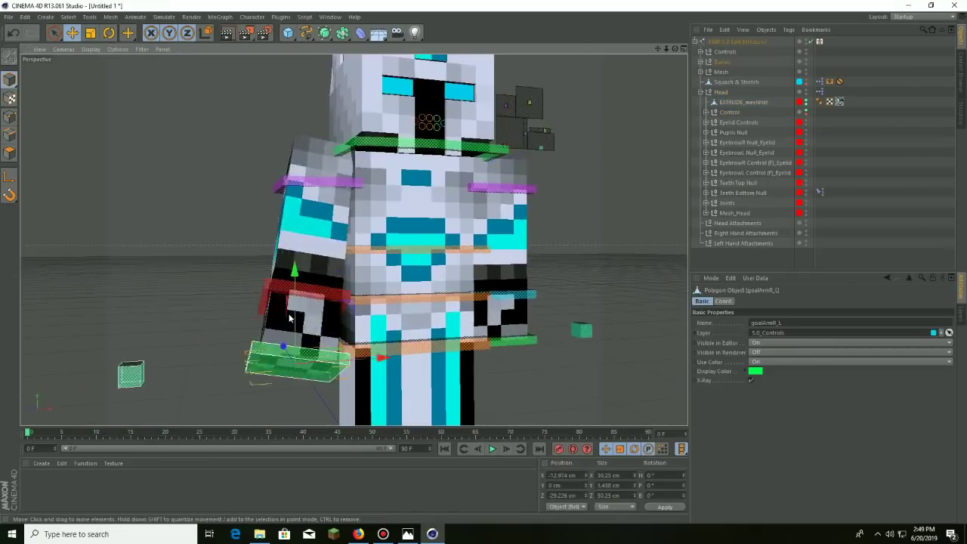
Step: Browse the Open dialog to ANIMASI > RIG and look through it for the chair model
{"action": "left_click", "coordinate": [7, 16]}
{"action": "left_click", "coordinate": [41, 43]}
{"action": "double_click", "coordinate": [204, 97]}
{"action": "double_click", "coordinate": [259, 86]}
{"action": "scroll", "coordinate": [255, 238], "scroll_direction": "down", "scroll_amount": 8}
{"action": "scroll", "coordinate": [254, 238], "scroll_direction": "down", "scroll_amount": 1}
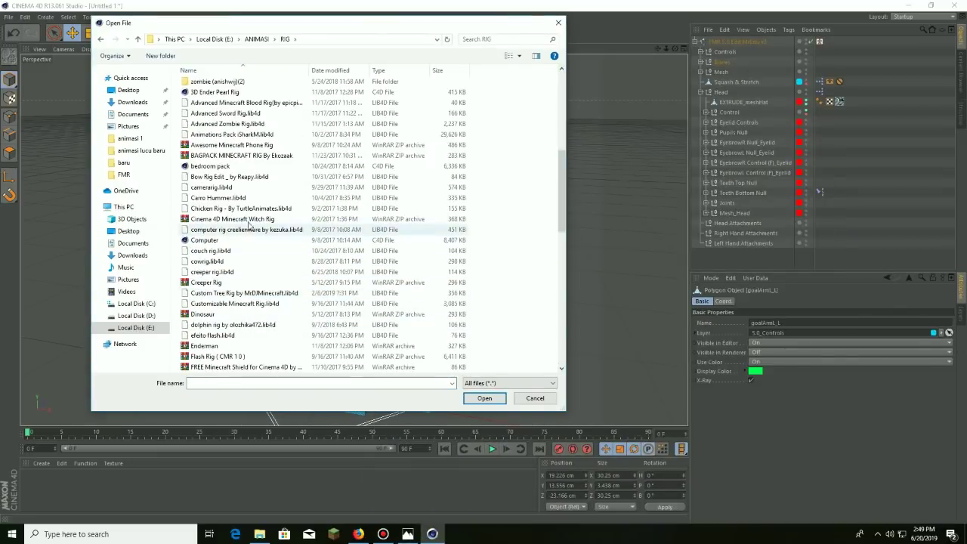
{"action": "scroll", "coordinate": [249, 225], "scroll_direction": "up", "scroll_amount": 7}
{"action": "scroll", "coordinate": [261, 172], "scroll_direction": "down", "scroll_amount": 13}
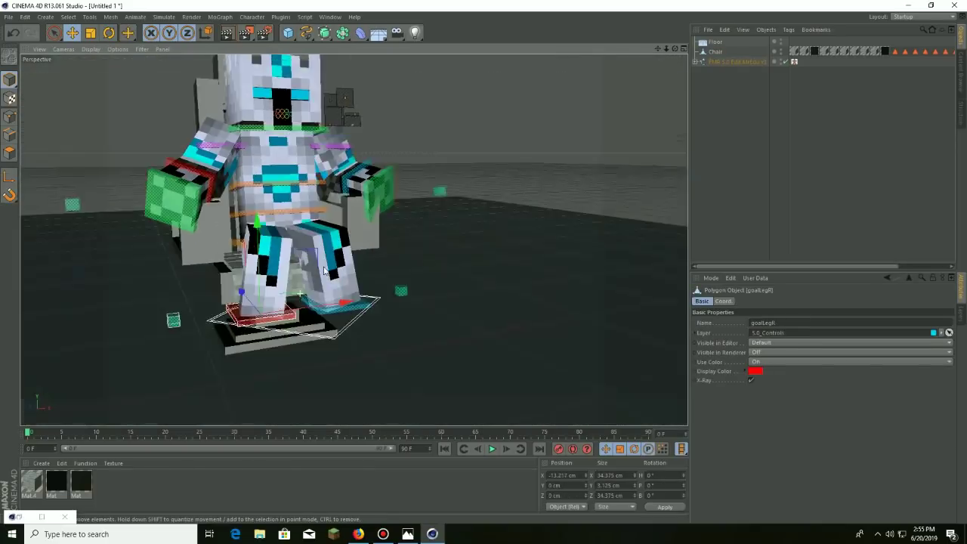
Step: Open the Play Button file from RIG and scale the Gold Play Button down to hand size
{"action": "key", "text": "ctrl+o"}
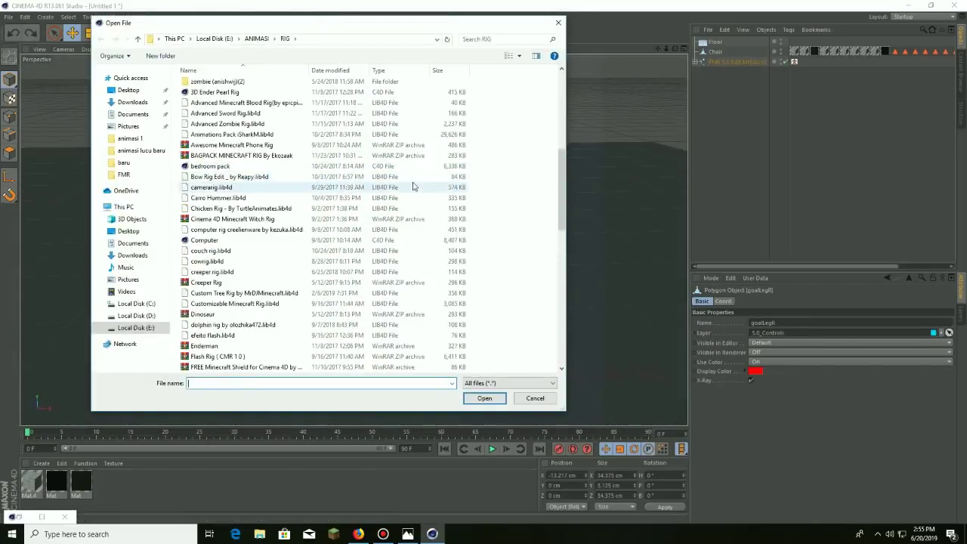
{"action": "double_click", "coordinate": [393, 262]}
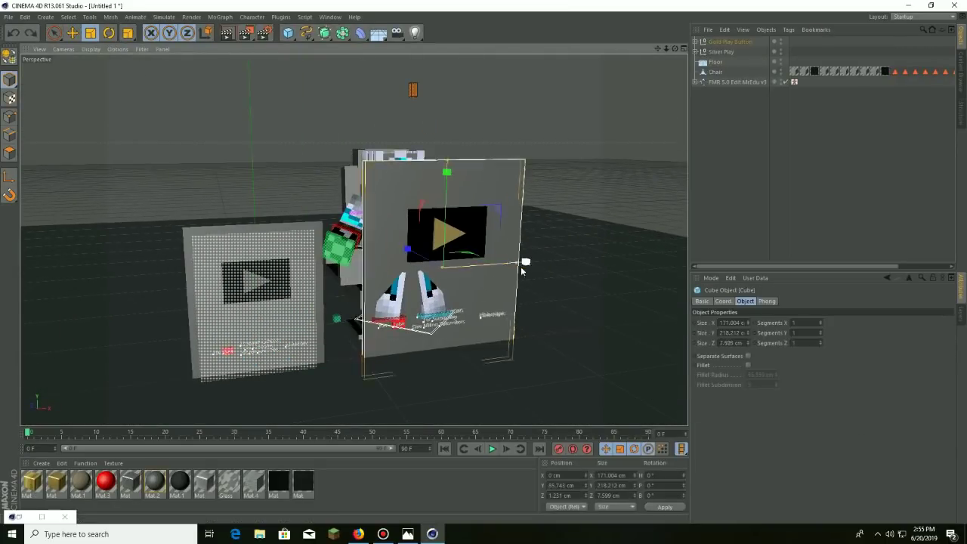
{"action": "left_click_drag", "start_coordinate": [521, 266], "coordinate": [537, 271]}
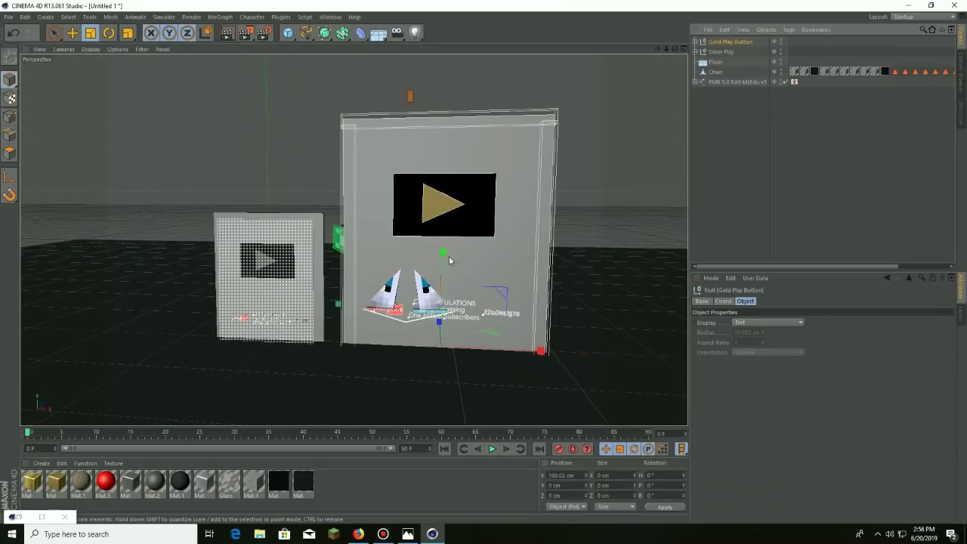
{"action": "key", "text": "ctrl+z"}
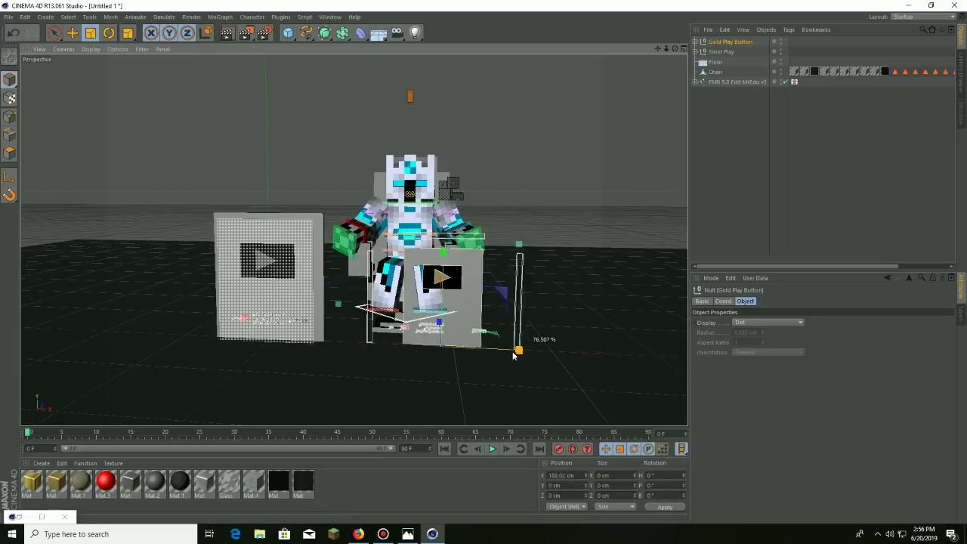
{"action": "left_click_drag", "start_coordinate": [513, 355], "coordinate": [499, 353]}
{"action": "scroll", "coordinate": [492, 351], "scroll_direction": "up", "scroll_amount": 5}
{"action": "key", "text": "e"}
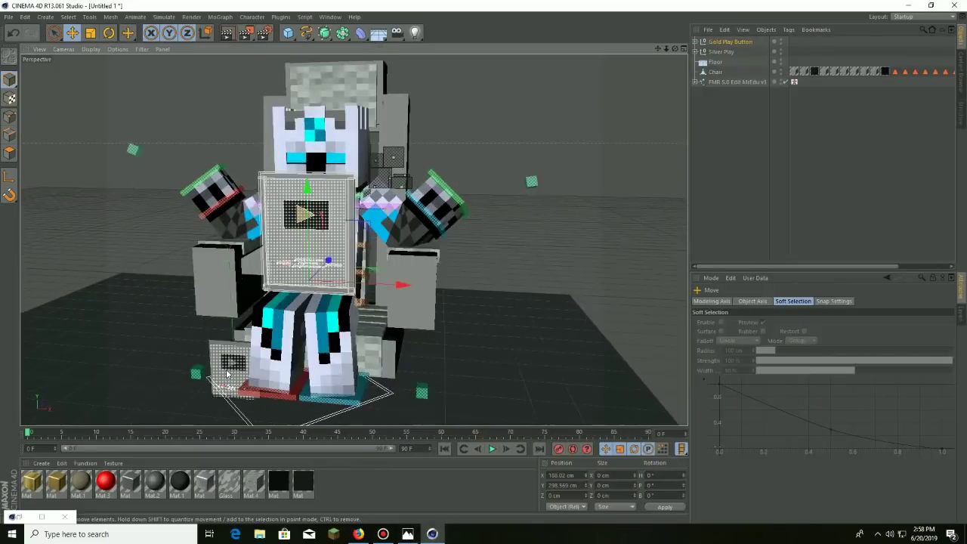
Step: Inspect the Gold Play Button up close, compare against the reference photo, and render the view
{"action": "left_click", "coordinate": [331, 271]}
{"action": "scroll", "coordinate": [333, 268], "scroll_direction": "up", "scroll_amount": 5}
{"action": "left_click_drag", "start_coordinate": [352, 259], "coordinate": [319, 333], "text": "alt"}
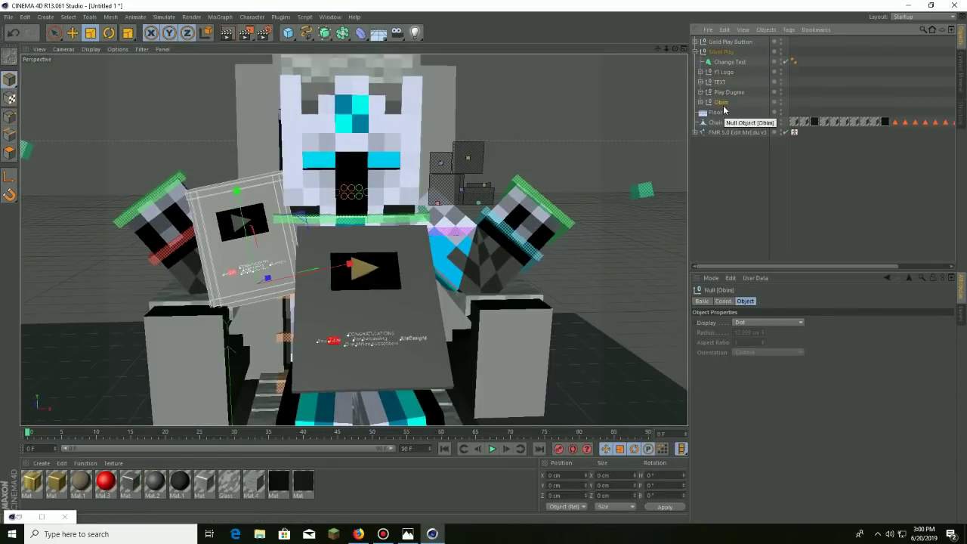
{"action": "left_click", "coordinate": [700, 103]}
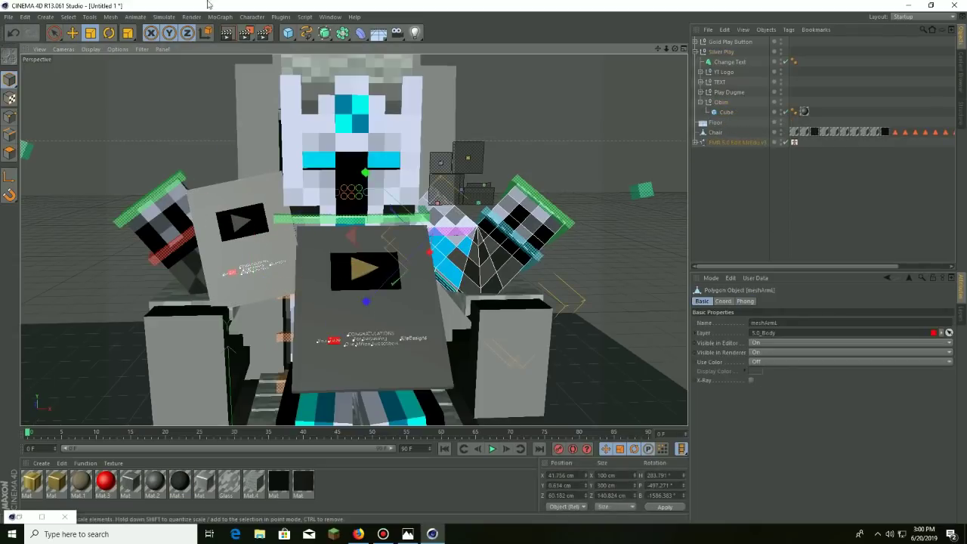
{"action": "left_click", "coordinate": [411, 535]}
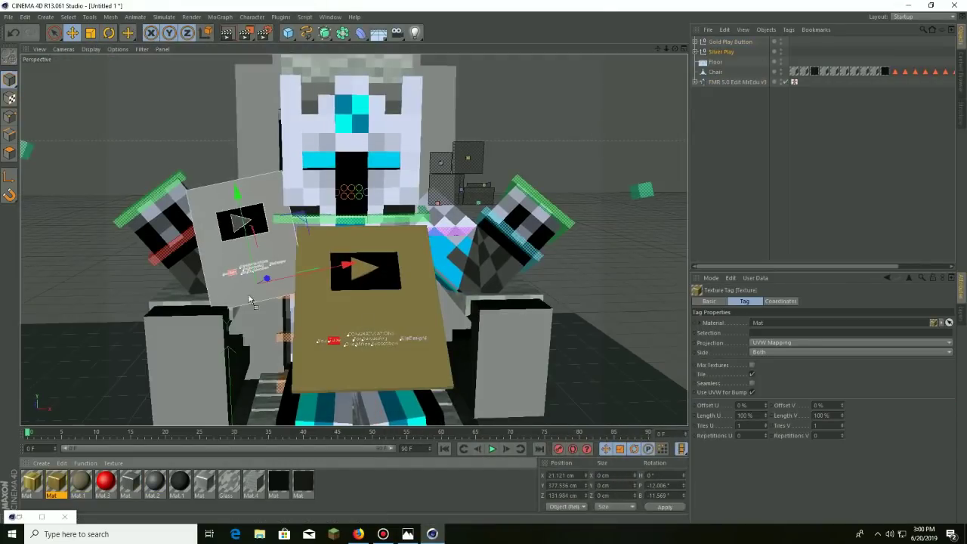
{"action": "key", "text": "ctrl+r"}
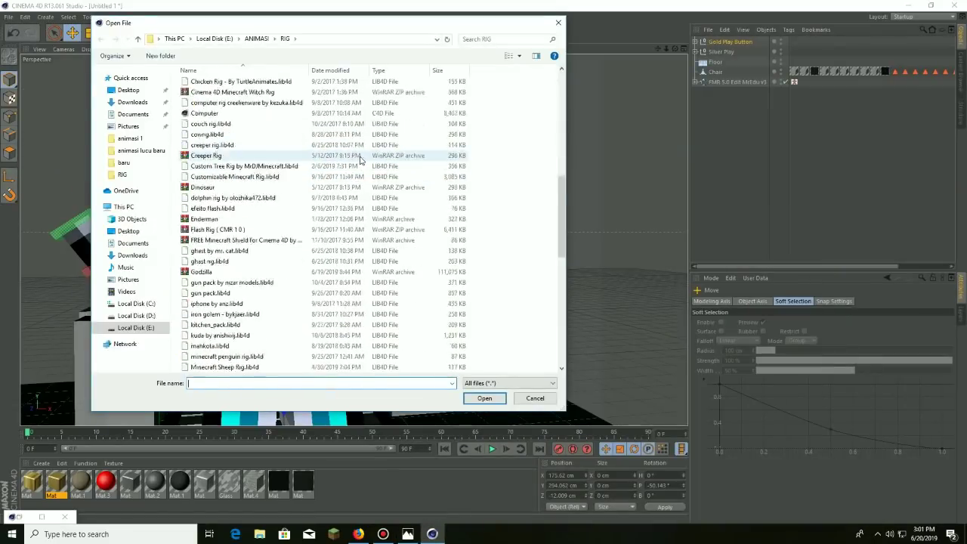
Step: Scroll the RIG folder list to find the Play Button model file
{"action": "scroll", "coordinate": [273, 321], "scroll_direction": "down", "scroll_amount": 4}
{"action": "scroll", "coordinate": [276, 313], "scroll_direction": "down", "scroll_amount": 3}
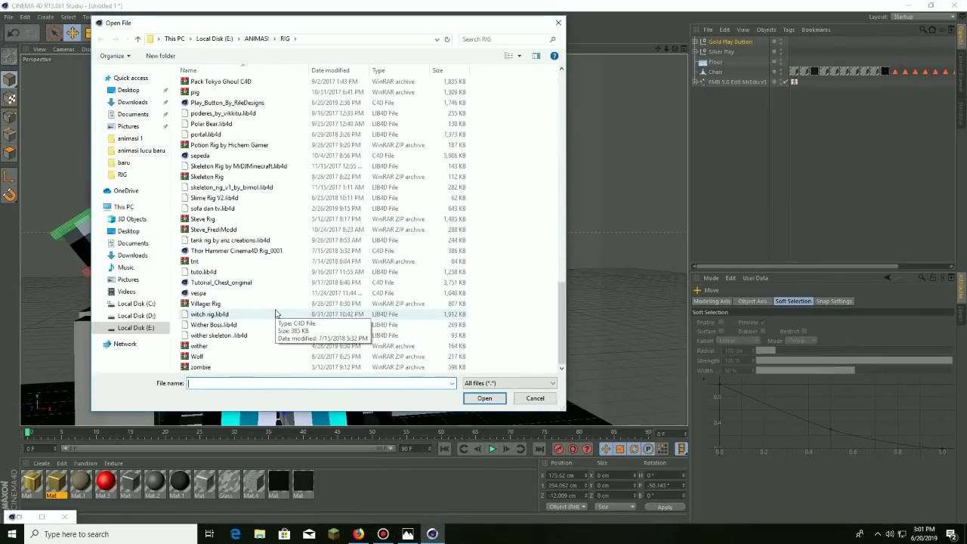
{"action": "scroll", "coordinate": [221, 257], "scroll_direction": "up", "scroll_amount": 2}
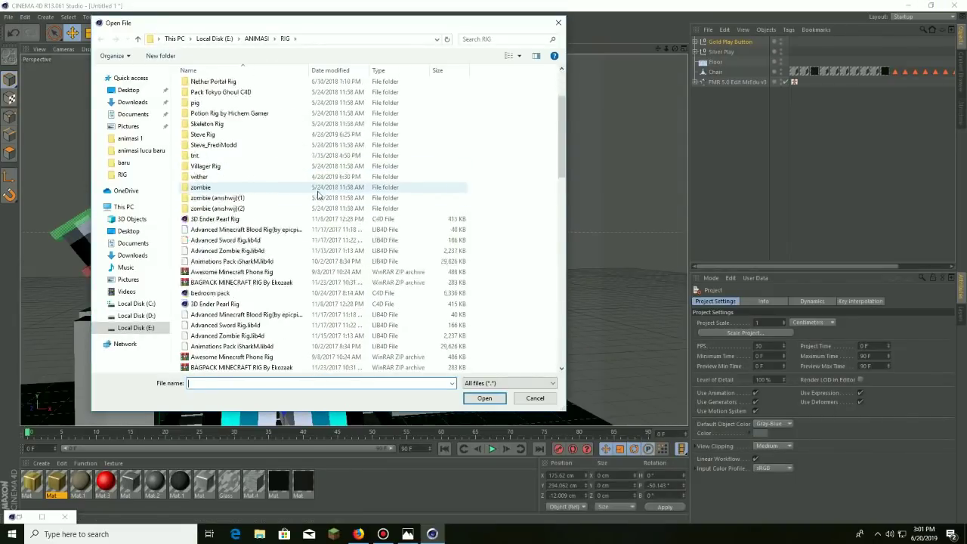
{"action": "scroll", "coordinate": [317, 195], "scroll_direction": "down", "scroll_amount": 5}
{"action": "scroll", "coordinate": [314, 190], "scroll_direction": "down", "scroll_amount": 5}
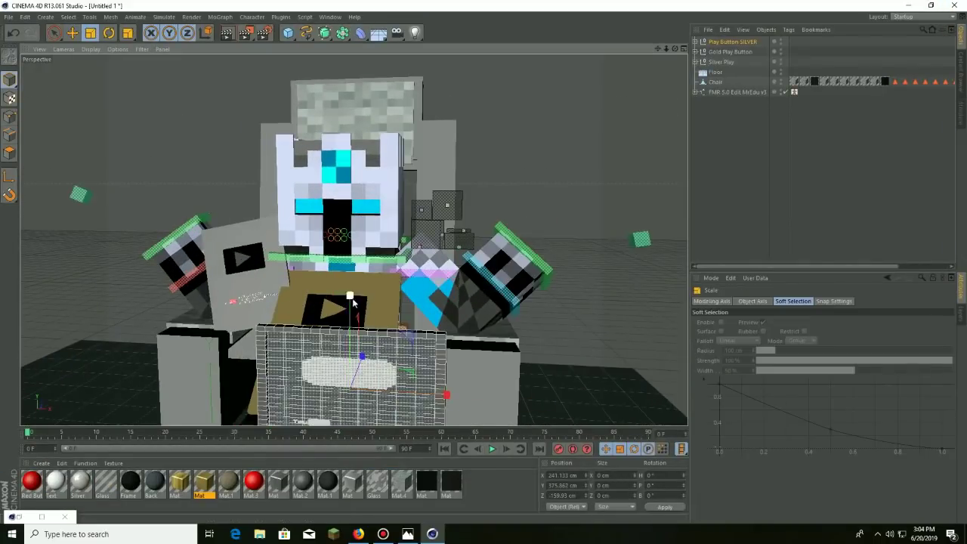
Step: Move the silver Play Button plaque to the right, shrink it slightly and nudge it lower
{"action": "left_click_drag", "start_coordinate": [351, 301], "coordinate": [100, 27], "text": "alt"}
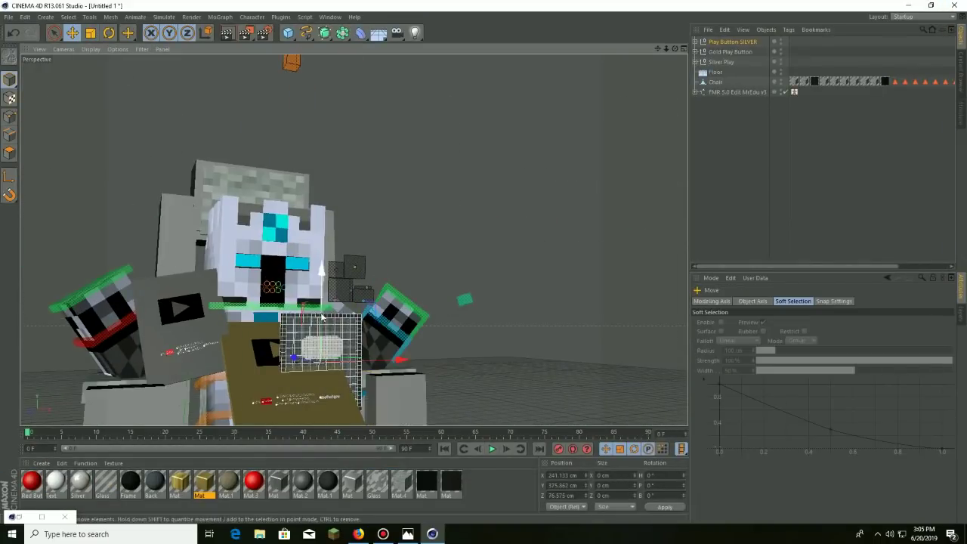
{"action": "right_click_drag", "start_coordinate": [322, 316], "coordinate": [98, 155], "text": "alt"}
{"action": "left_click_drag", "start_coordinate": [408, 321], "coordinate": [453, 226], "text": "alt"}
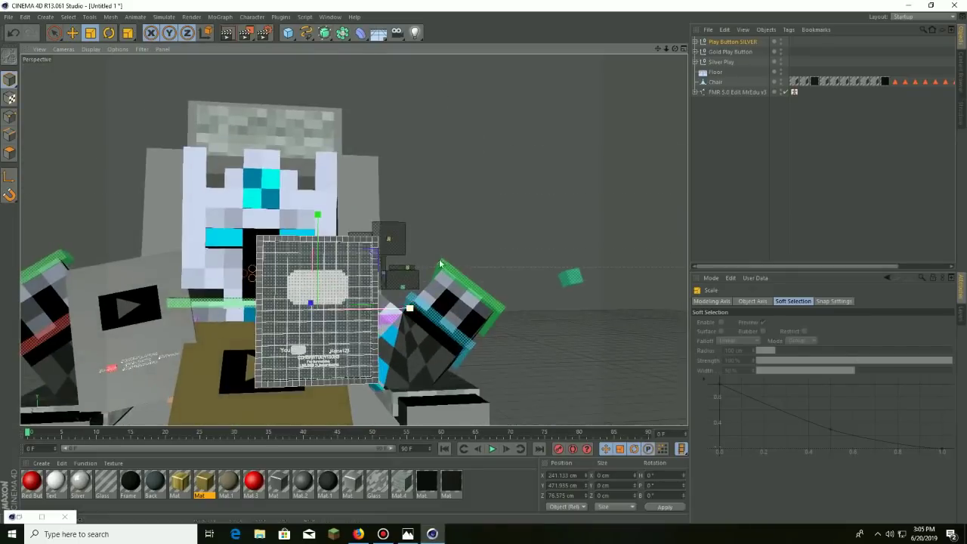
{"action": "left_click", "coordinate": [712, 51]}
{"action": "left_click", "coordinate": [726, 42]}
{"action": "key", "text": "e"}
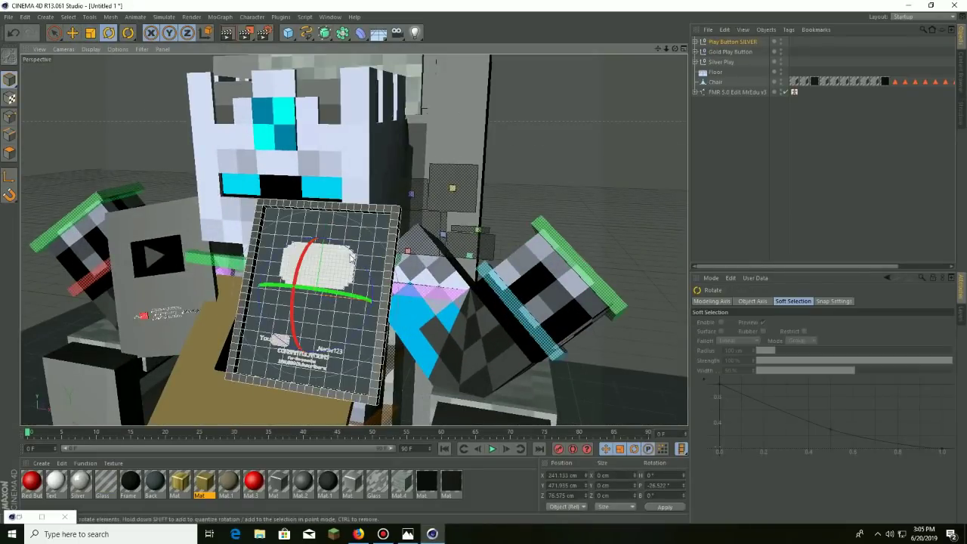
{"action": "left_click_drag", "start_coordinate": [313, 295], "coordinate": [442, 318]}
{"action": "left_click_drag", "start_coordinate": [216, 166], "coordinate": [133, 98], "text": "alt"}
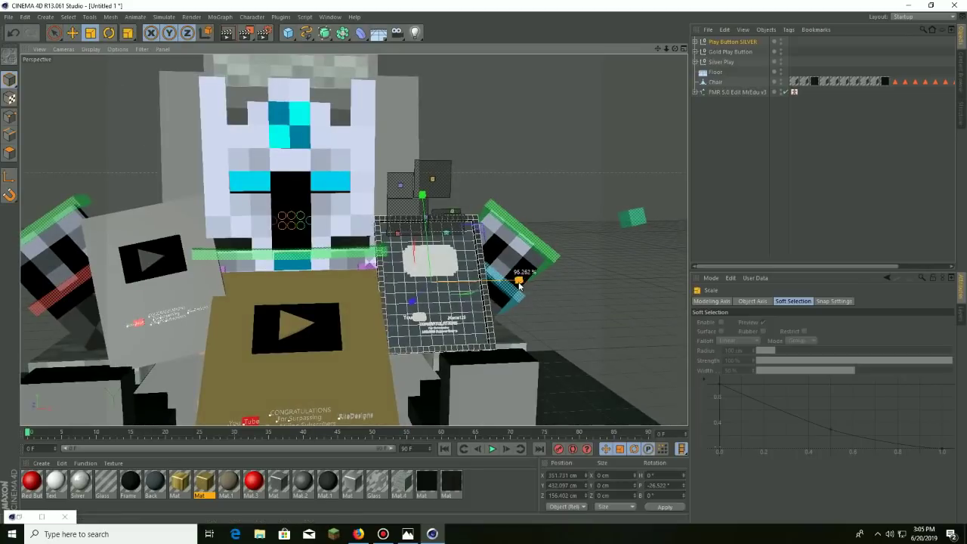
{"action": "left_click", "coordinate": [250, 266]}
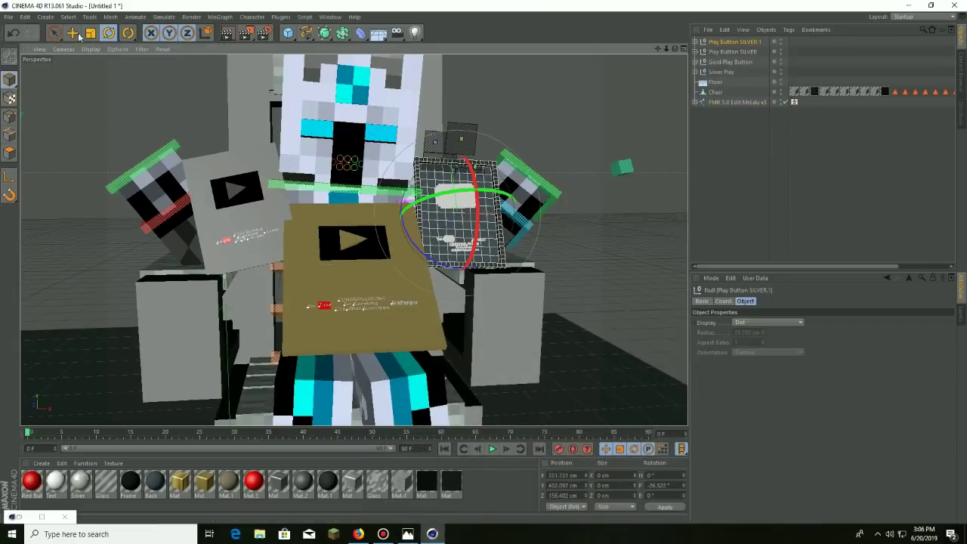
{"action": "left_click", "coordinate": [74, 33]}
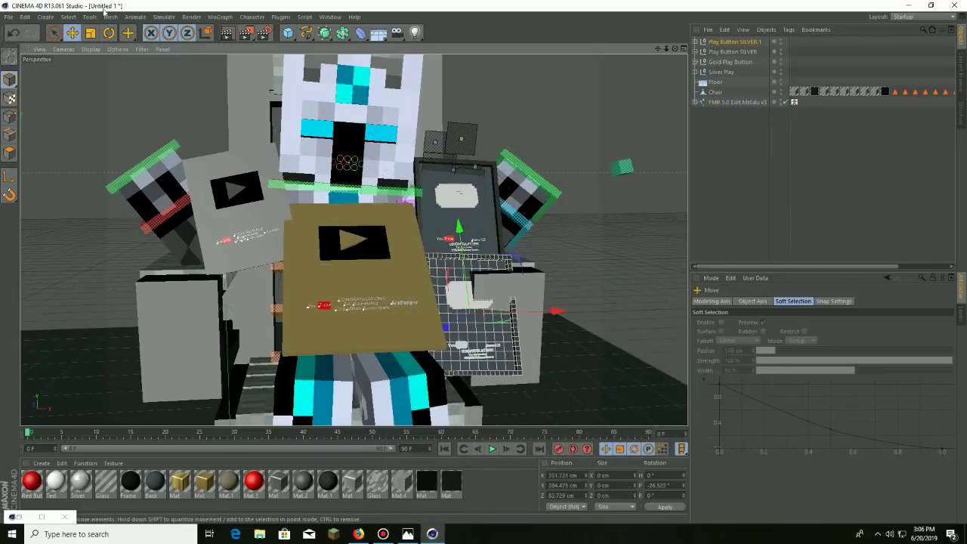
{"action": "left_click_drag", "start_coordinate": [464, 295], "coordinate": [479, 270]}
Step: Duplicate the silver plaque and place the copy low on the character's lap
{"action": "key", "text": "e"}
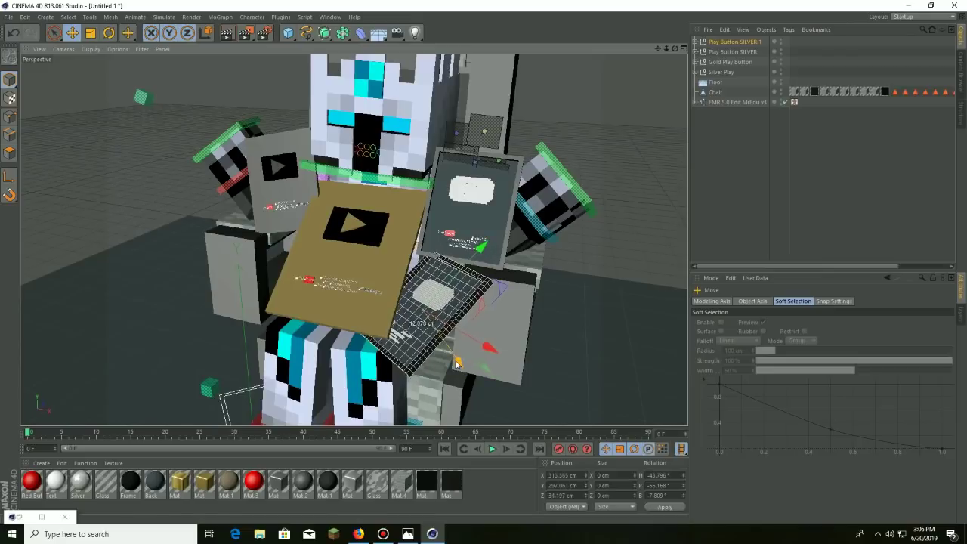
{"action": "left_click_drag", "start_coordinate": [457, 364], "coordinate": [499, 341], "text": "alt"}
{"action": "left_click_drag", "start_coordinate": [499, 341], "coordinate": [505, 340], "text": "ctrl"}
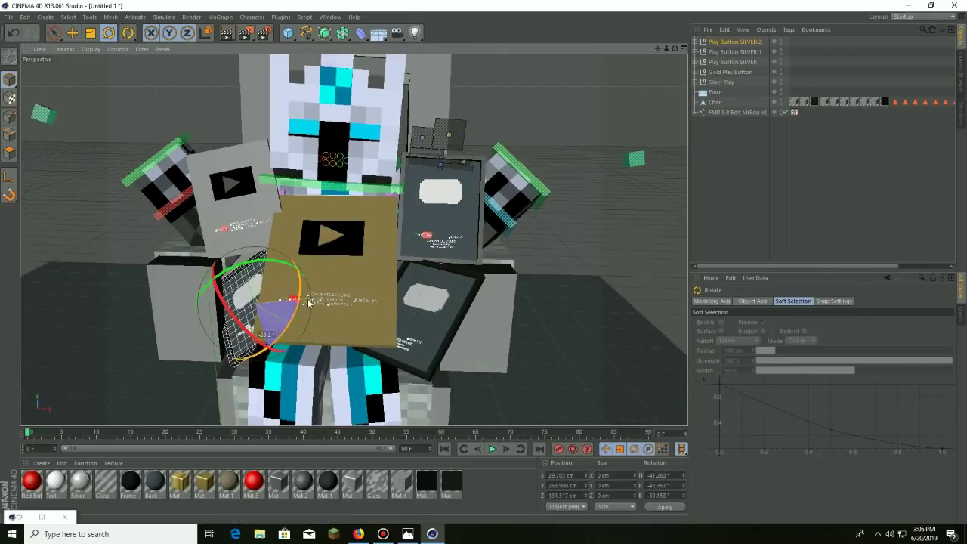
{"action": "key", "text": "e"}
{"action": "mouse_move", "coordinate": [259, 293]}
{"action": "left_mouse_down", "text": "alt"}
{"action": "mouse_move", "coordinate": [253, 321]}
{"action": "mouse_move", "coordinate": [113, 84]}
{"action": "left_mouse_up", "text": "alt"}
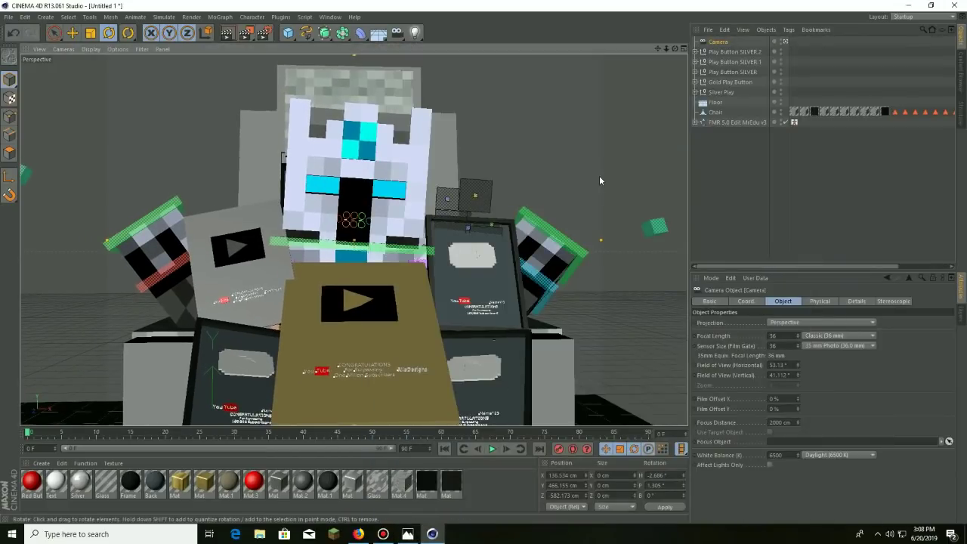
Step: Merge the TABLE model into the scene
{"action": "left_click", "coordinate": [8, 16]}
{"action": "left_click", "coordinate": [31, 53]}
{"action": "left_click", "coordinate": [205, 38]}
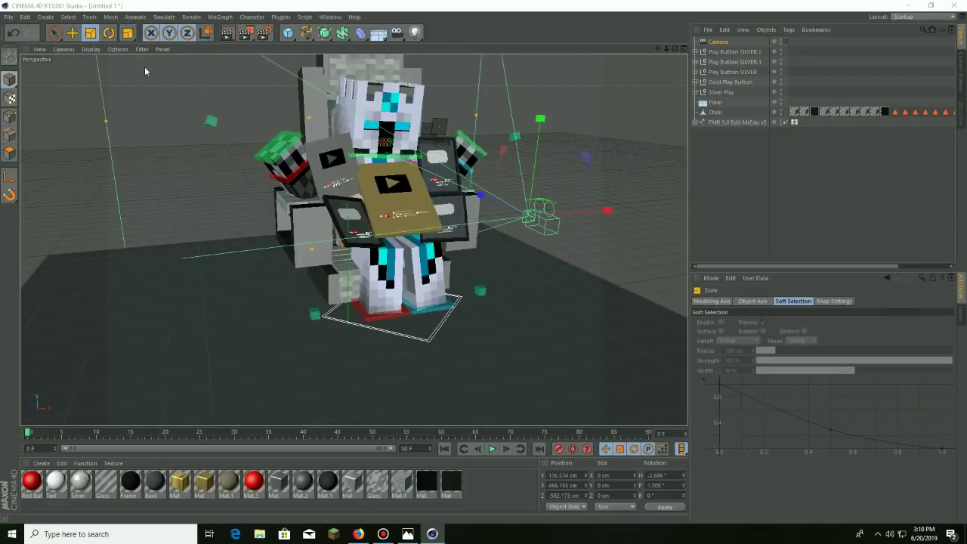
Step: Check the preset model library, then switch to Scale to fit the table behind the chair
{"action": "key", "text": "shift+F8"}
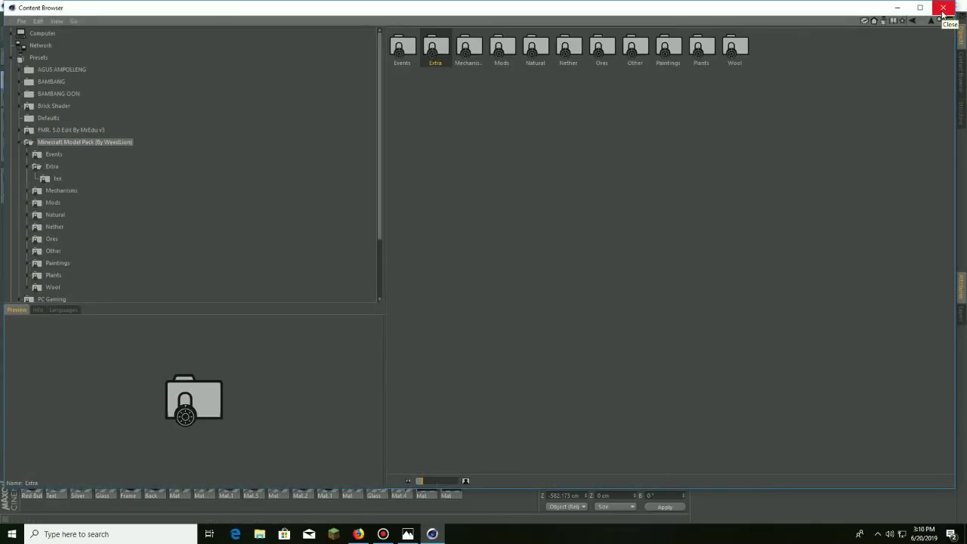
{"action": "left_click", "coordinate": [943, 11]}
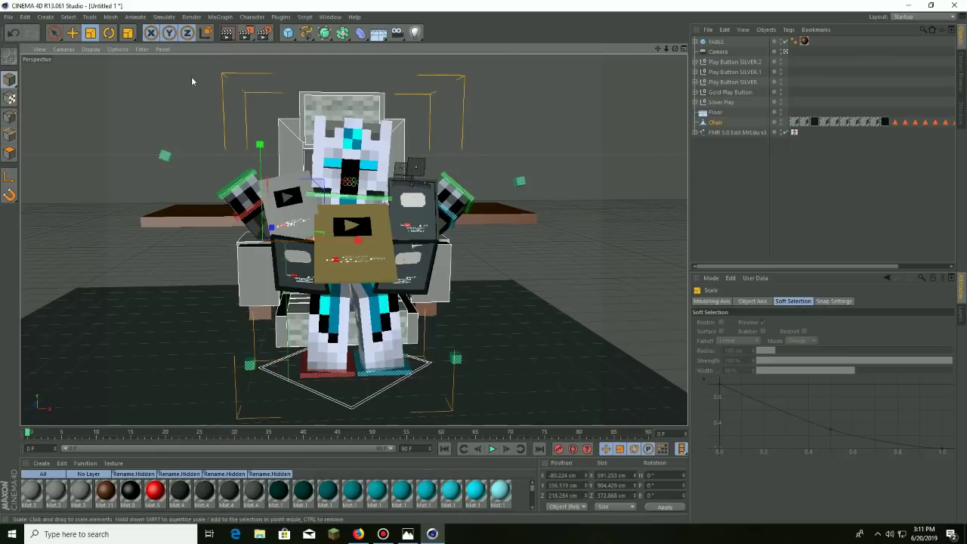
{"action": "scroll", "coordinate": [566, 80], "scroll_direction": "up", "scroll_amount": 5}
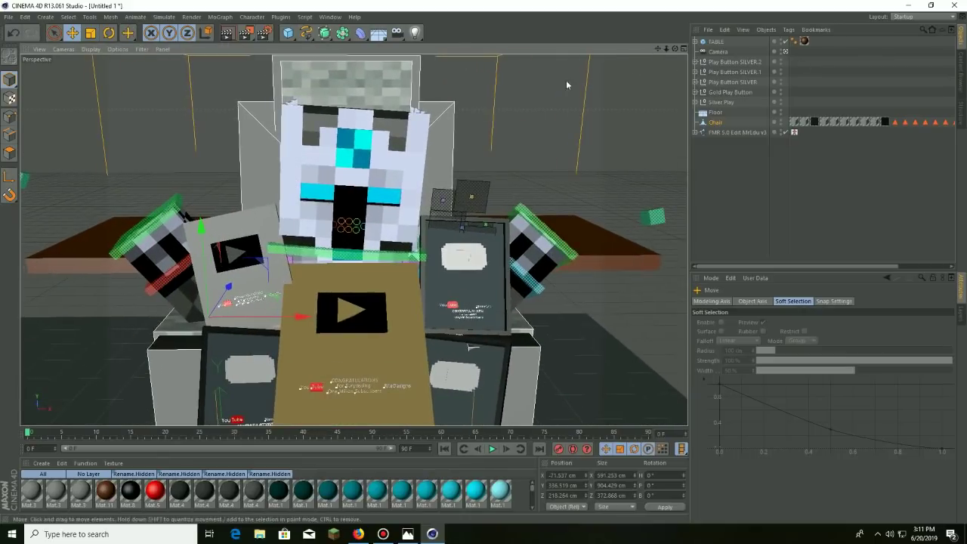
{"action": "key", "text": "t"}
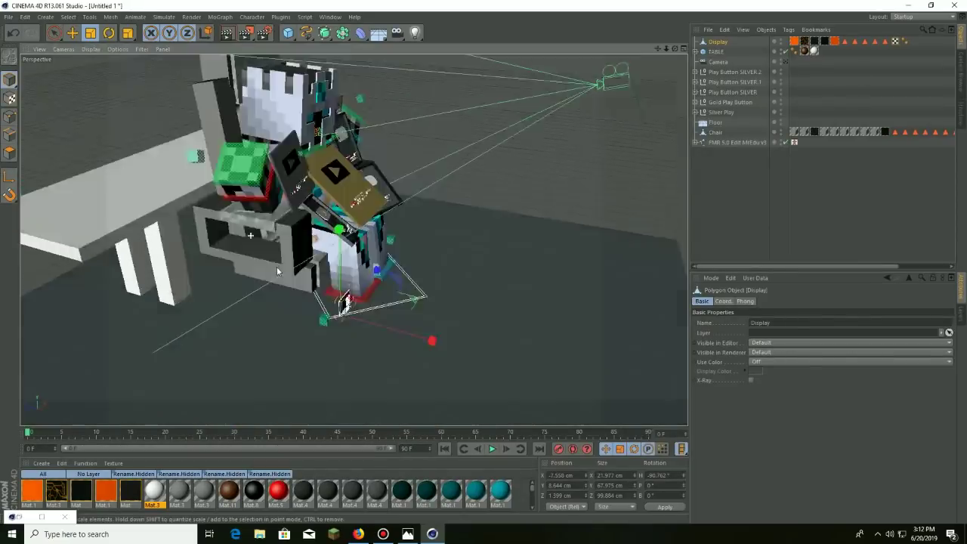
Step: Raise the Display monitor onto the table, rotate it toward the chair, and render a preview
{"action": "left_click_drag", "start_coordinate": [277, 271], "coordinate": [409, 258], "text": "alt"}
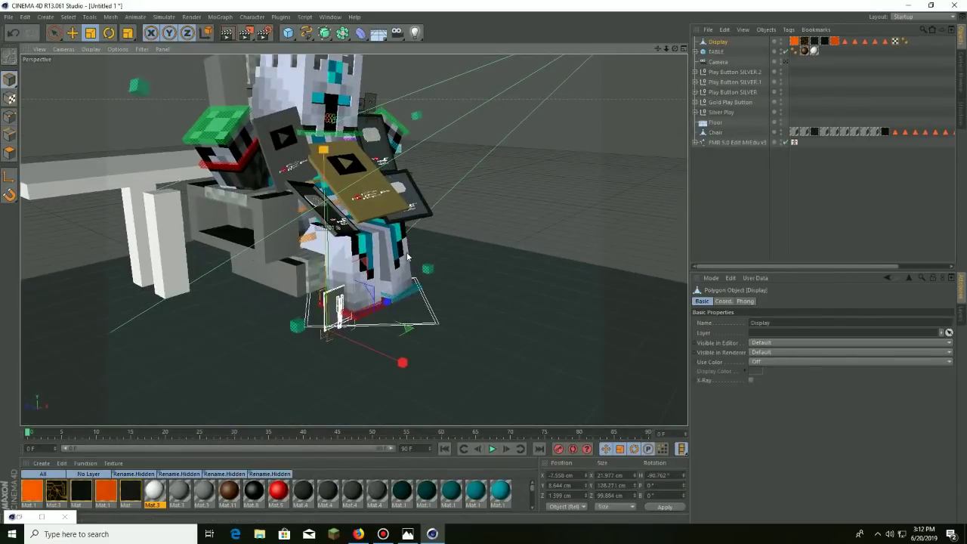
{"action": "key", "text": "e"}
{"action": "left_click_drag", "start_coordinate": [338, 148], "coordinate": [404, 252]}
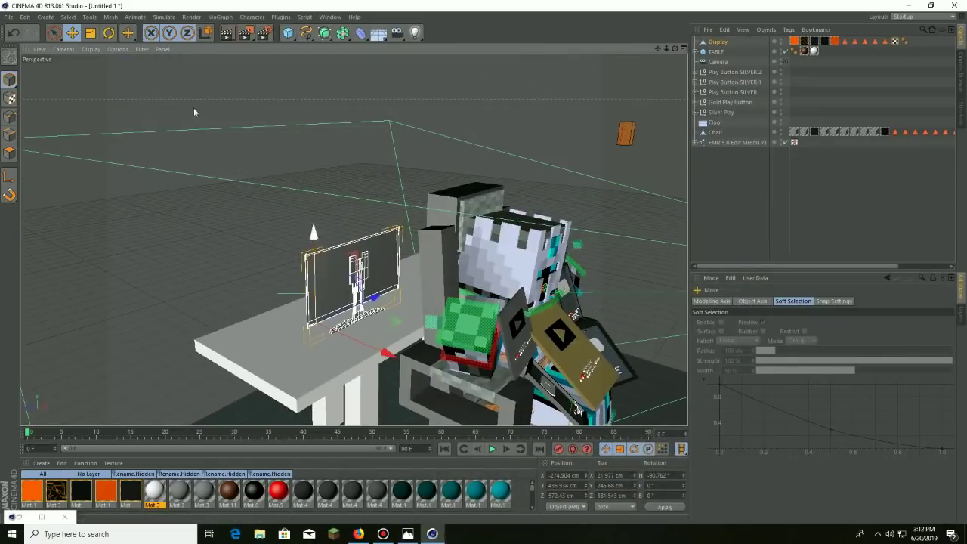
{"action": "key", "text": "r"}
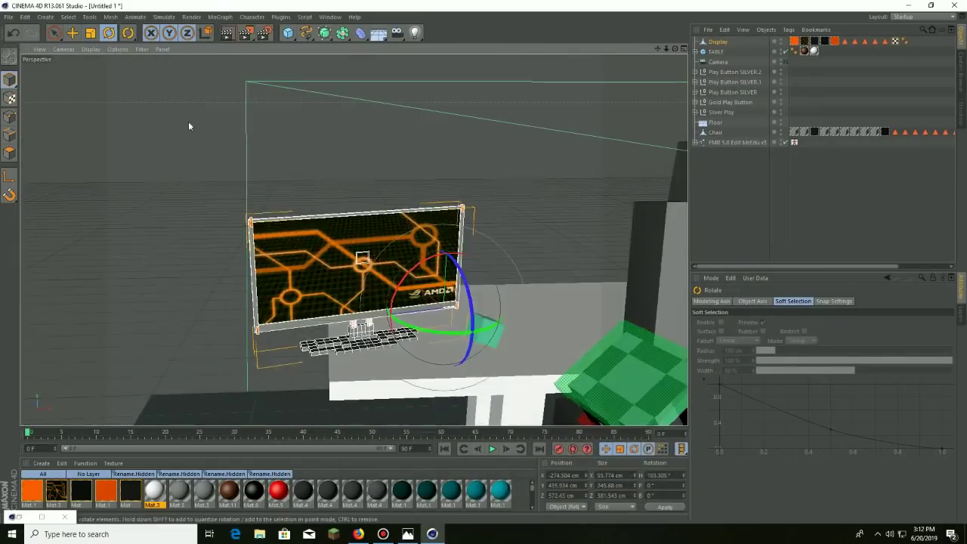
{"action": "key", "text": "e"}
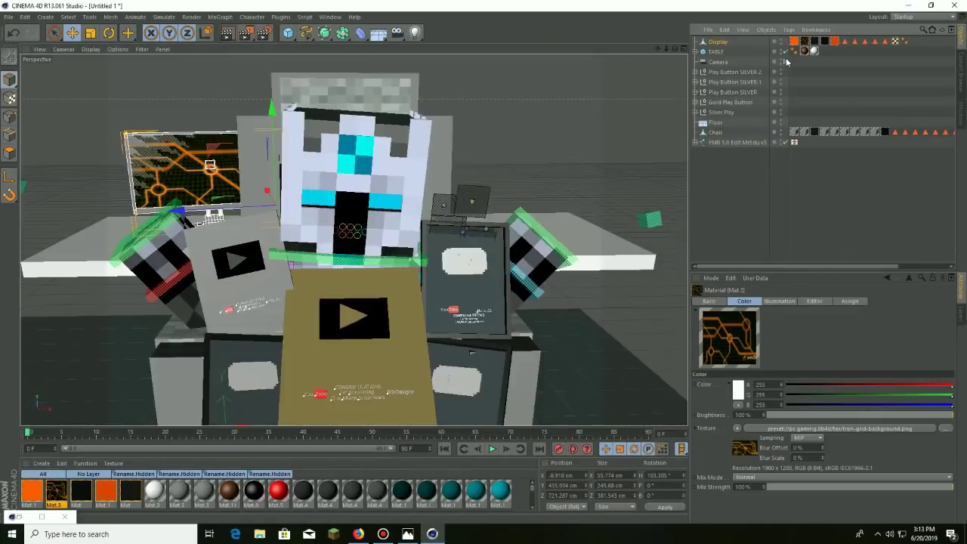
{"action": "key", "text": "ctrl+r"}
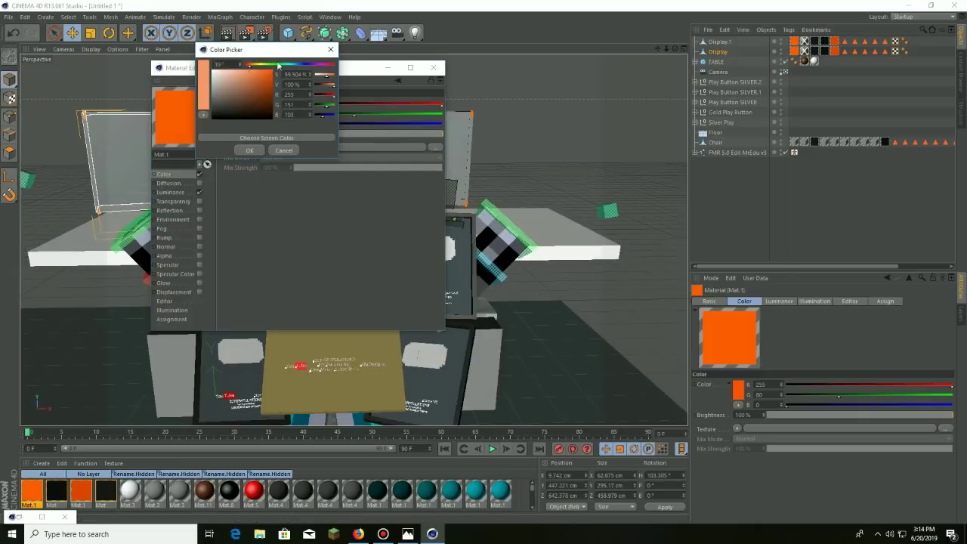
Step: Set Mat.1's colour to cyan-blue (R0 G195 B255) and enable Specular
{"action": "left_click_drag", "start_coordinate": [291, 70], "coordinate": [293, 70]}
{"action": "key", "text": "Return"}
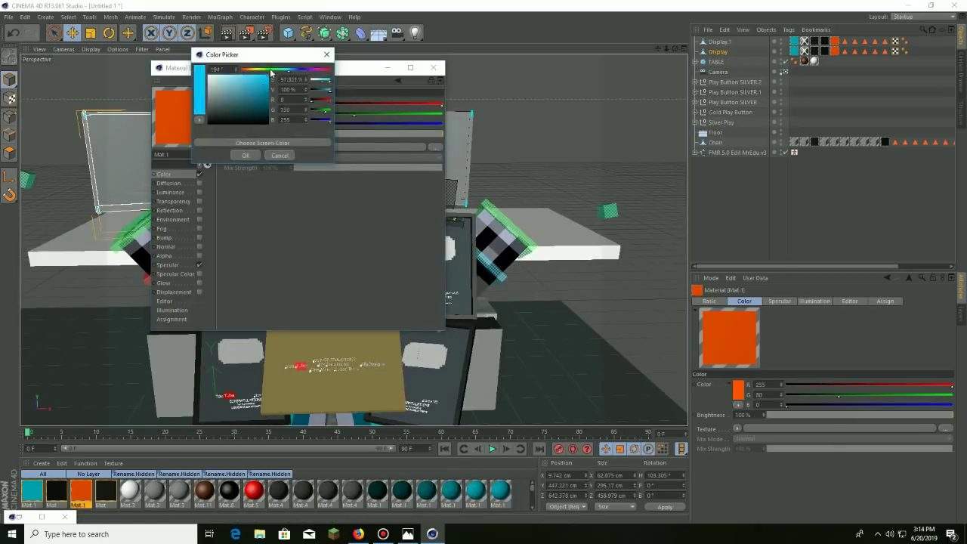
{"action": "left_click", "coordinate": [246, 157]}
{"action": "left_click", "coordinate": [200, 265]}
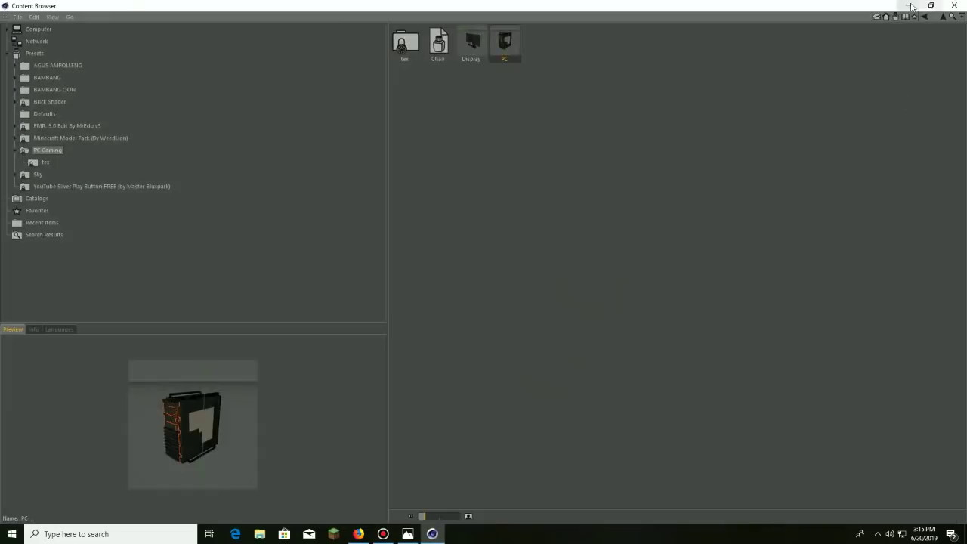
Step: Close the preset library and select the PC, monitors and table together for moving
{"action": "left_click", "coordinate": [911, 6]}
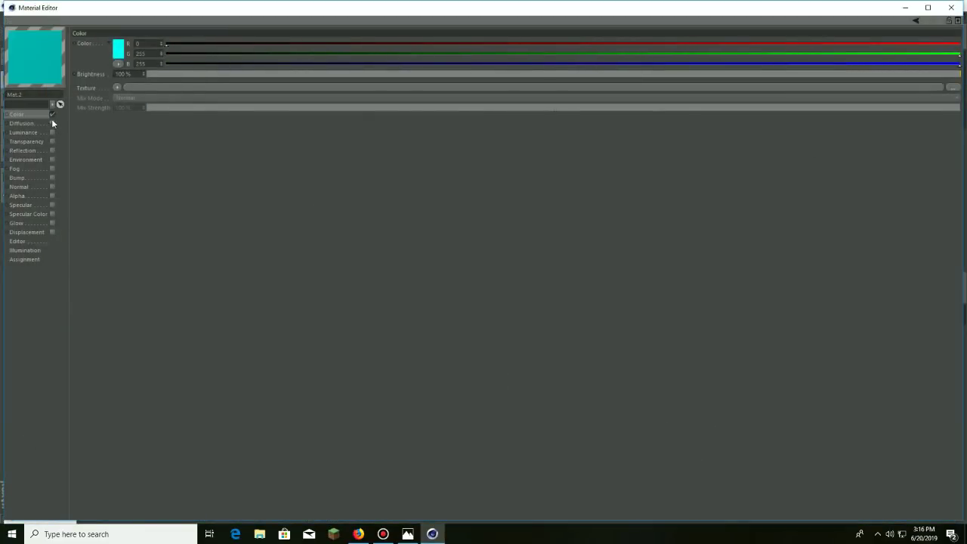
{"action": "left_click", "coordinate": [117, 50]}
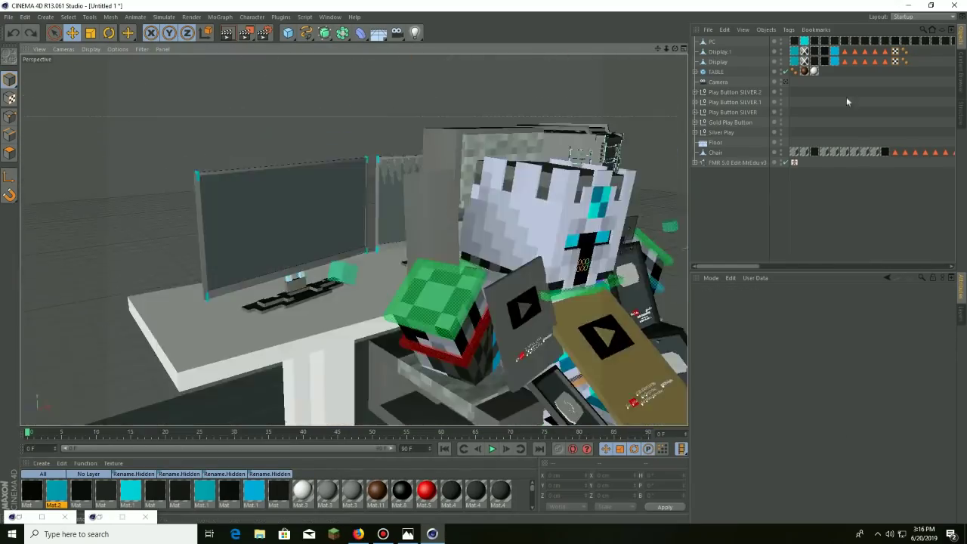
{"action": "scroll", "coordinate": [494, 378], "scroll_direction": "up", "scroll_amount": 5}
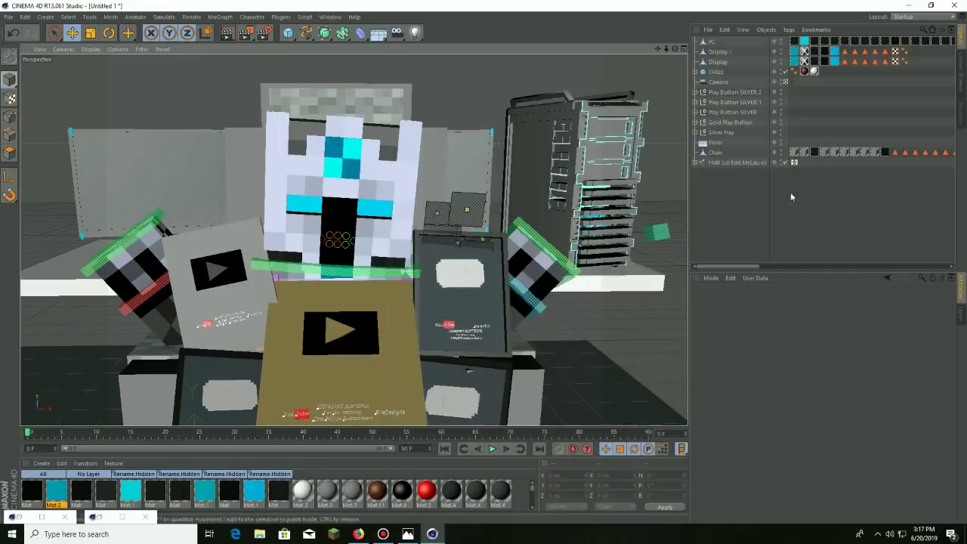
{"action": "left_click", "coordinate": [722, 42]}
{"action": "left_click", "coordinate": [716, 72], "text": "shift"}
{"action": "key", "text": "e"}
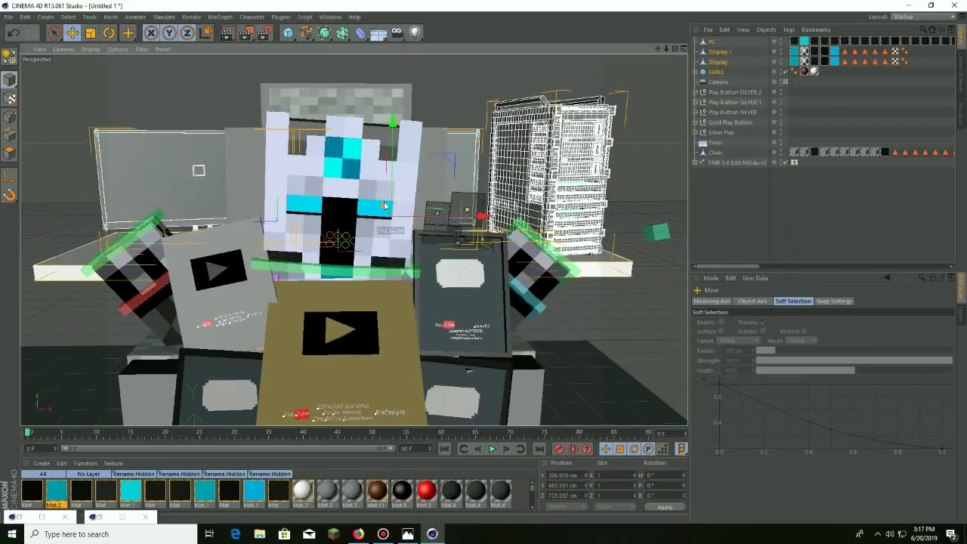
Step: Select the scene camera and rotate it to reframe the character and chair
{"action": "left_click", "coordinate": [354, 244]}
{"action": "scroll", "coordinate": [355, 246], "scroll_direction": "down", "scroll_amount": 1}
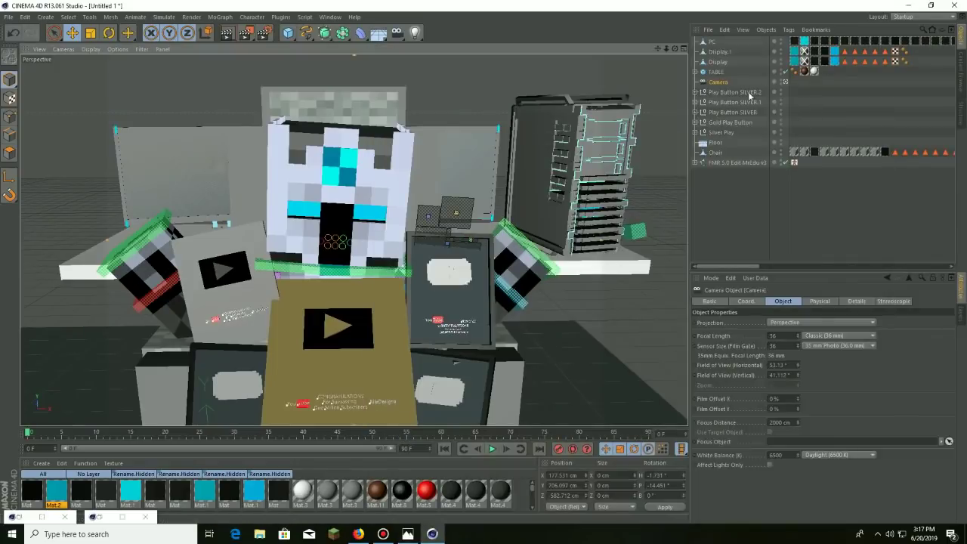
{"action": "left_click", "coordinate": [606, 176]}
{"action": "left_click", "coordinate": [718, 81]}
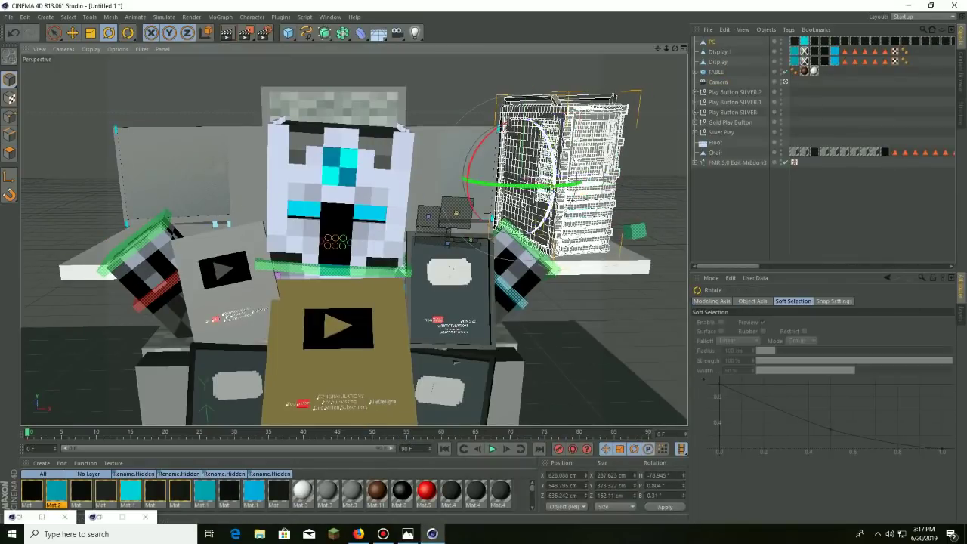
{"action": "key", "text": "r"}
{"action": "mouse_move", "coordinate": [393, 250]}
{"action": "left_mouse_down"}
{"action": "mouse_move", "coordinate": [345, 229]}
{"action": "mouse_move", "coordinate": [318, 318]}
{"action": "left_mouse_up"}
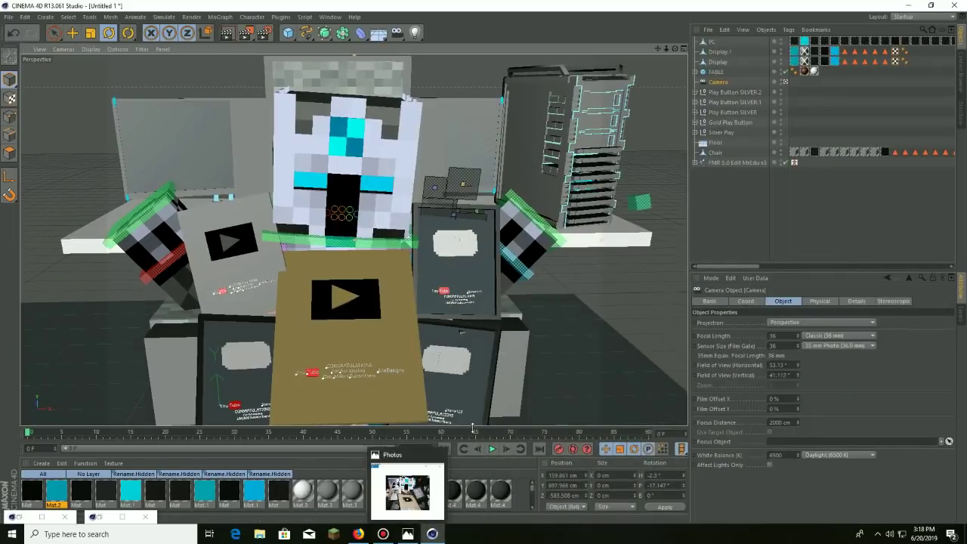
Step: Select the chair, check the Layer Manager and Mat.4 settings, and compare with the reference photo
{"action": "left_click", "coordinate": [258, 211]}
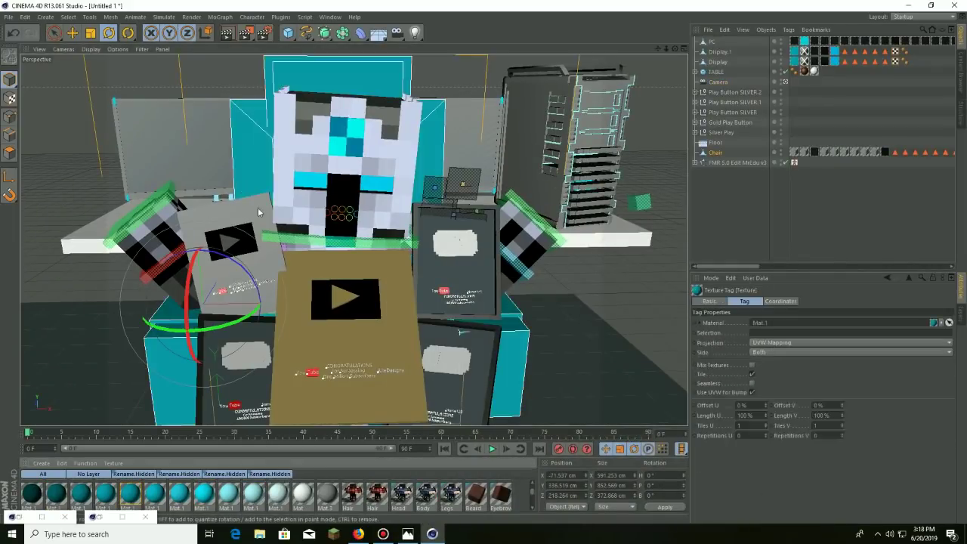
{"action": "left_click_drag", "start_coordinate": [258, 207], "coordinate": [378, 197], "text": "alt"}
{"action": "left_click", "coordinate": [960, 316]}
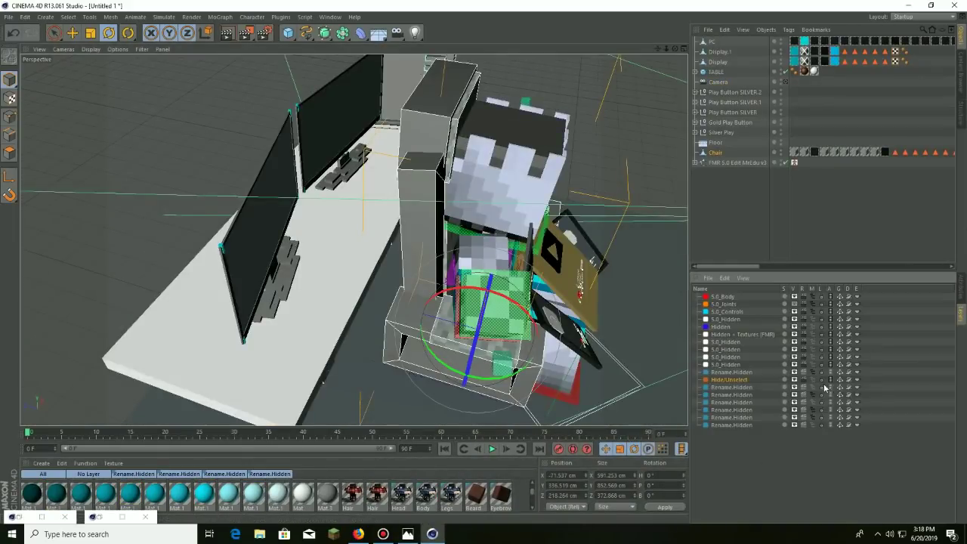
{"action": "left_click", "coordinate": [793, 152]}
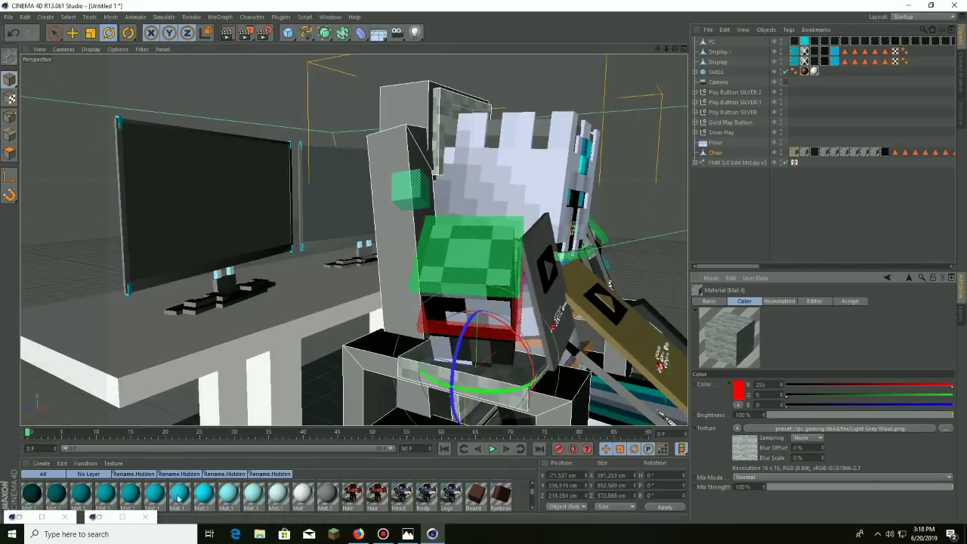
{"action": "left_click", "coordinate": [409, 535]}
{"action": "left_click", "coordinate": [408, 535]}
Step: Look through the scene camera and render a viewport preview
{"action": "left_click", "coordinate": [786, 81]}
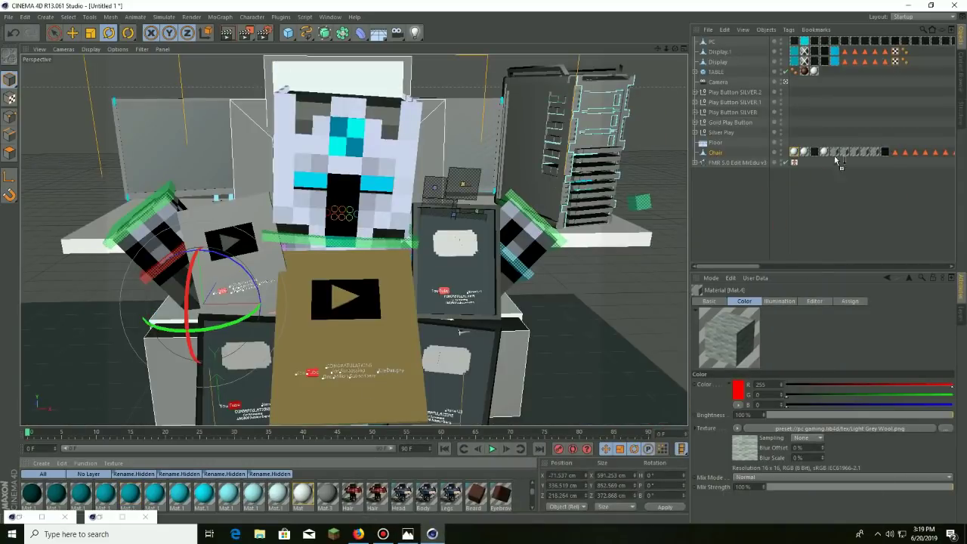
{"action": "key", "text": "ctrl+r"}
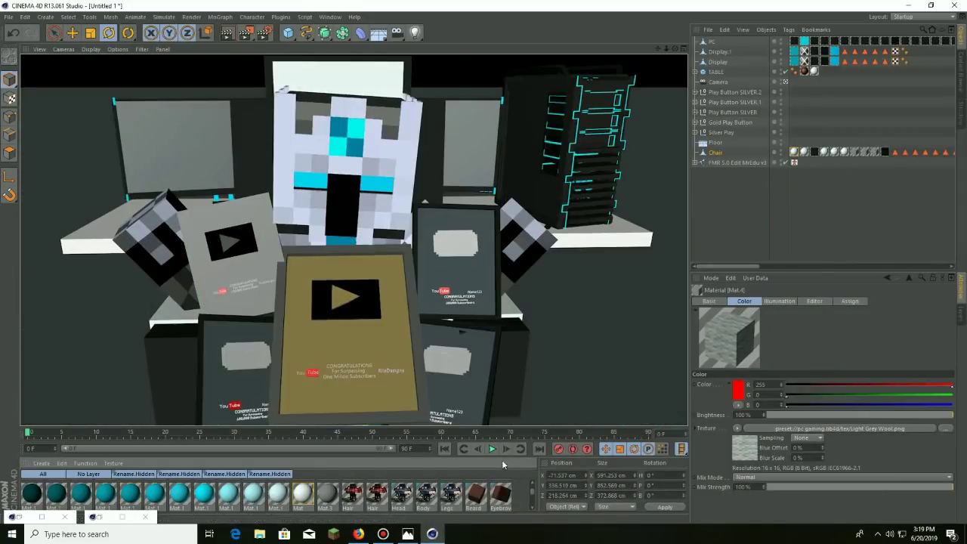
{"action": "left_click", "coordinate": [350, 225]}
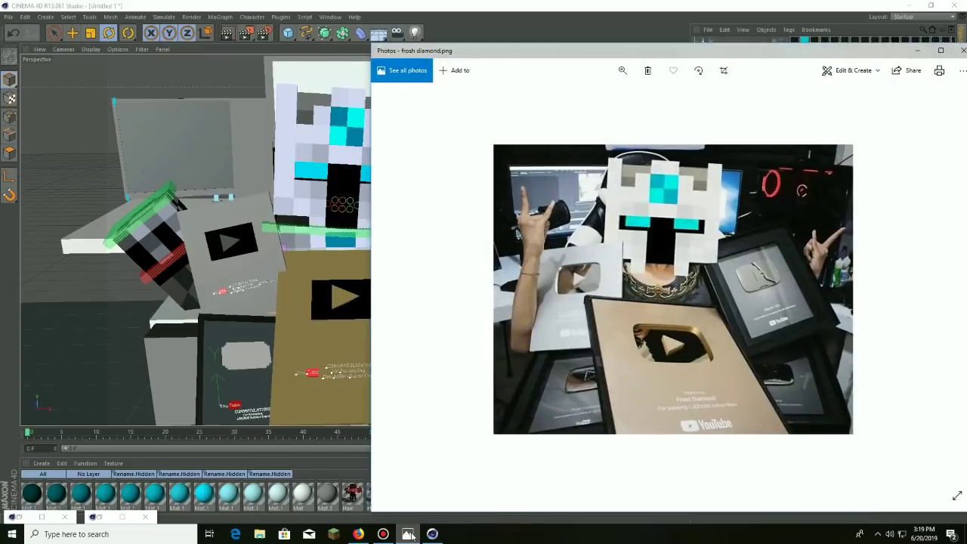
Step: Reposition the silver play-button plaques, checking them against the reference photo
{"action": "left_click", "coordinate": [189, 240]}
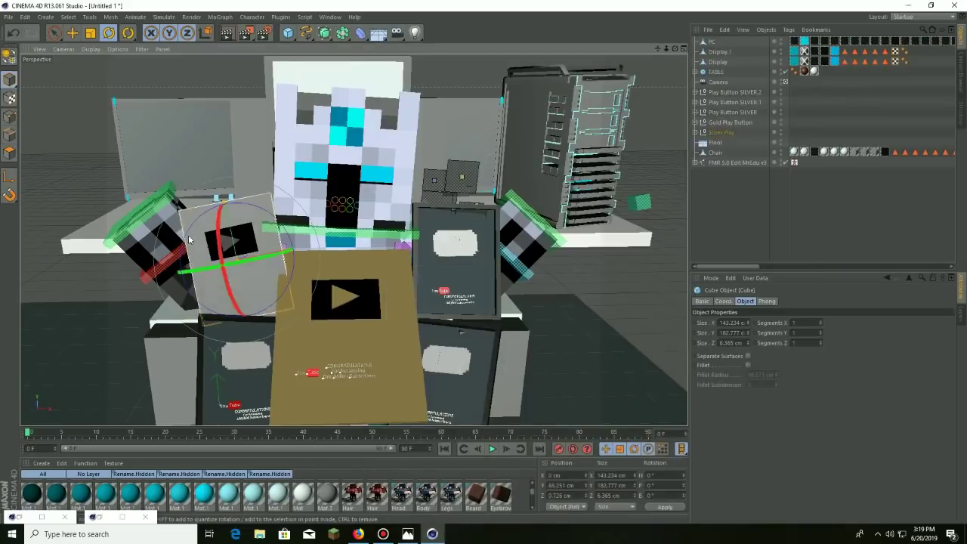
{"action": "key", "text": "e"}
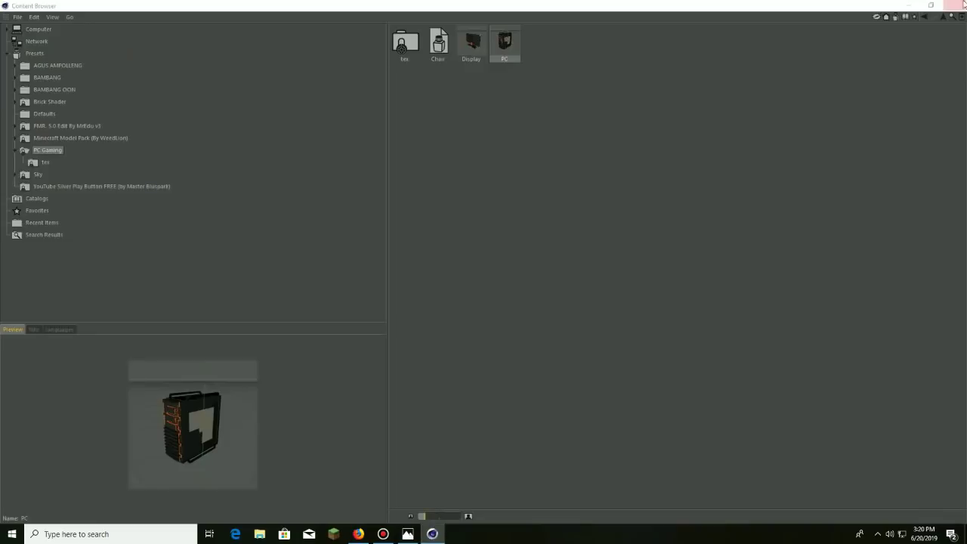
{"action": "left_click", "coordinate": [408, 534]}
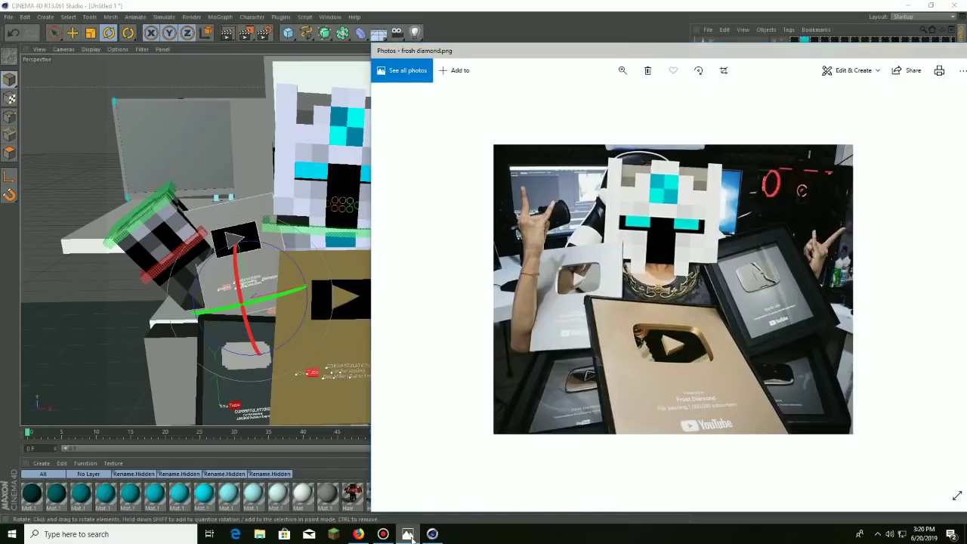
{"action": "left_click", "coordinate": [408, 534]}
{"action": "left_click", "coordinate": [491, 385]}
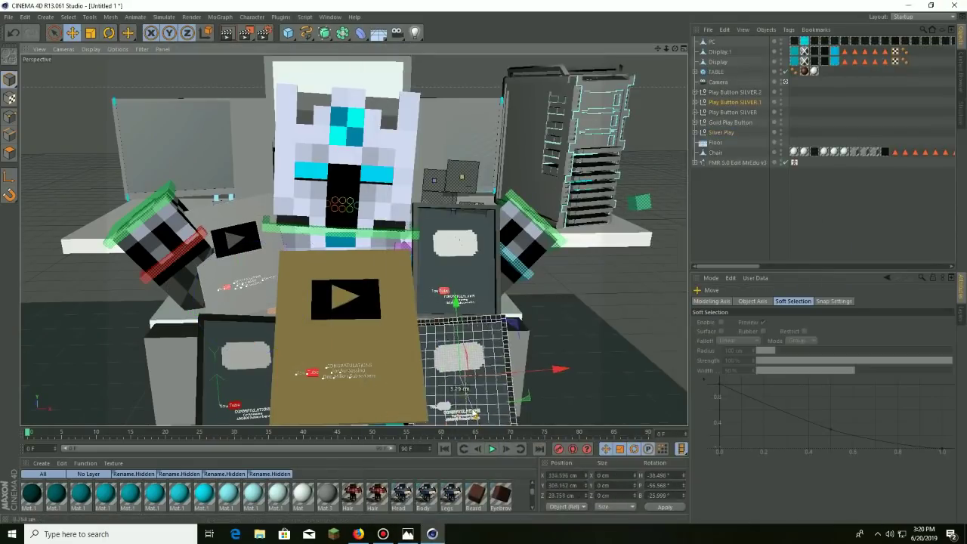
{"action": "left_click", "coordinate": [256, 392]}
{"action": "left_click", "coordinate": [412, 358]}
{"action": "left_click", "coordinate": [408, 534]}
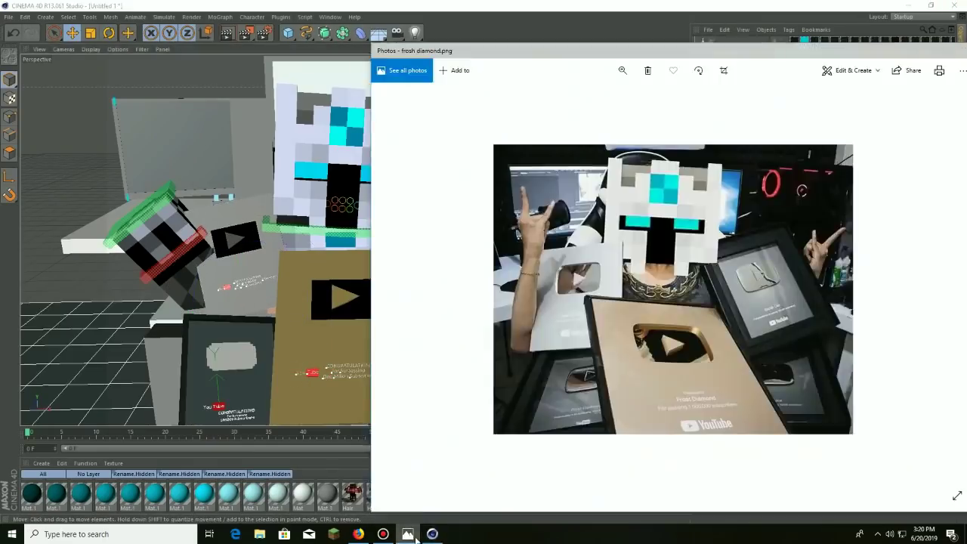
Step: Tilt the gold plaque slightly and create a new material for the background
{"action": "left_click", "coordinate": [408, 534]}
{"action": "left_click_drag", "start_coordinate": [386, 393], "coordinate": [76, 44]}
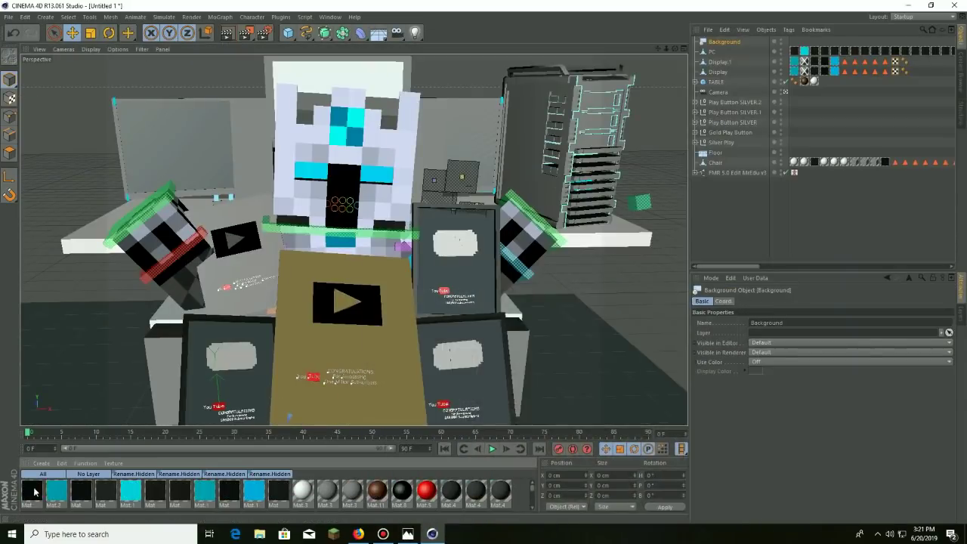
{"action": "double_click", "coordinate": [34, 492]}
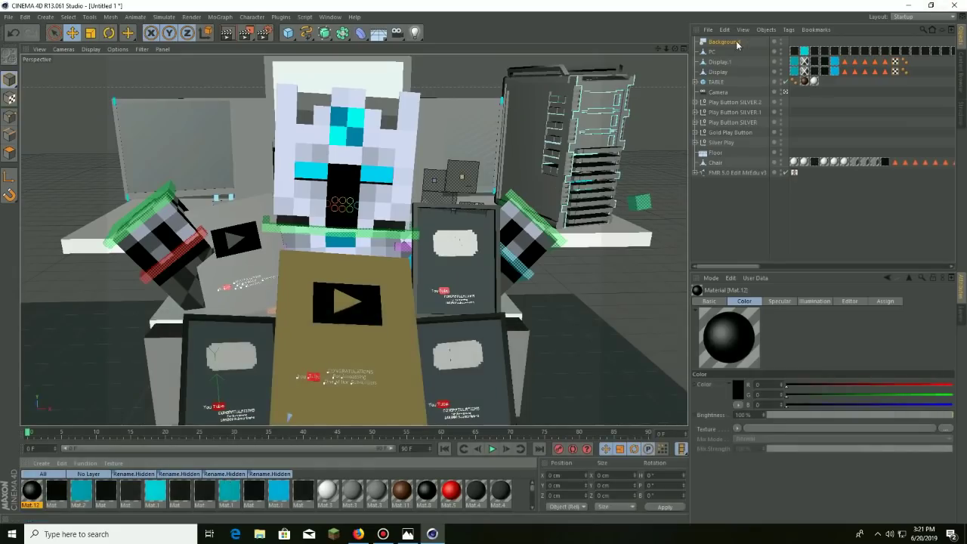
Step: Render a preview, dismiss the texture warning, and compare the scene against the reference photo
{"action": "key", "text": "ctrl+r"}
{"action": "left_click", "coordinate": [242, 158]}
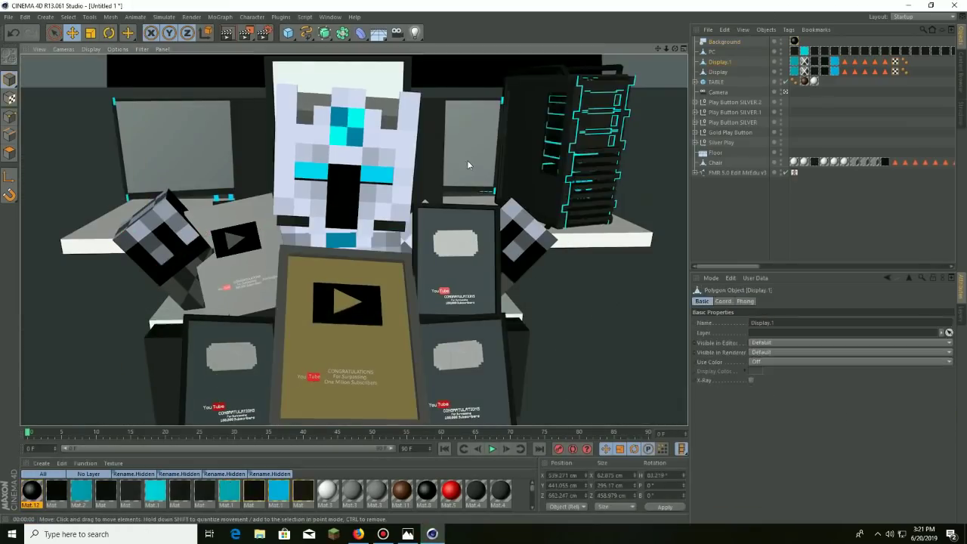
{"action": "left_click", "coordinate": [467, 160]}
{"action": "left_click", "coordinate": [817, 51]}
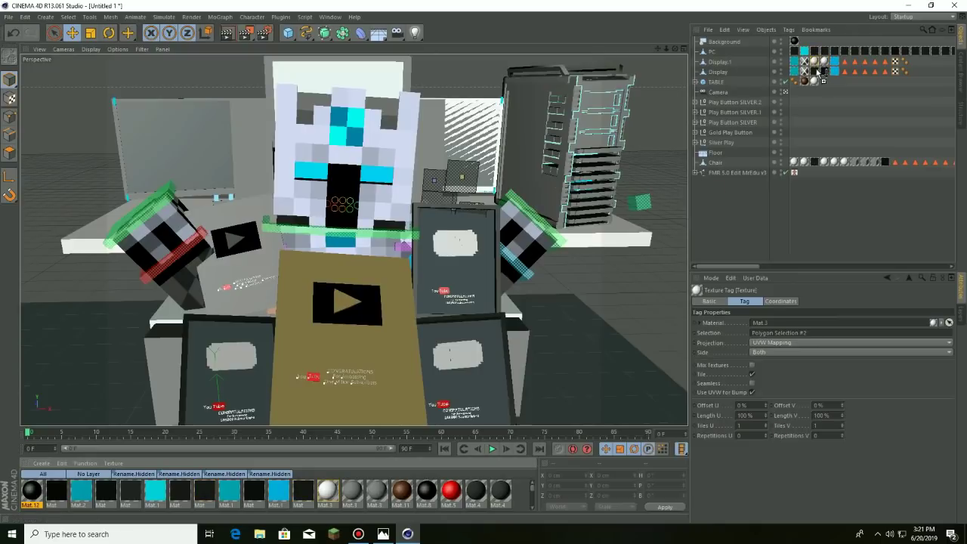
{"action": "left_click", "coordinate": [389, 535]}
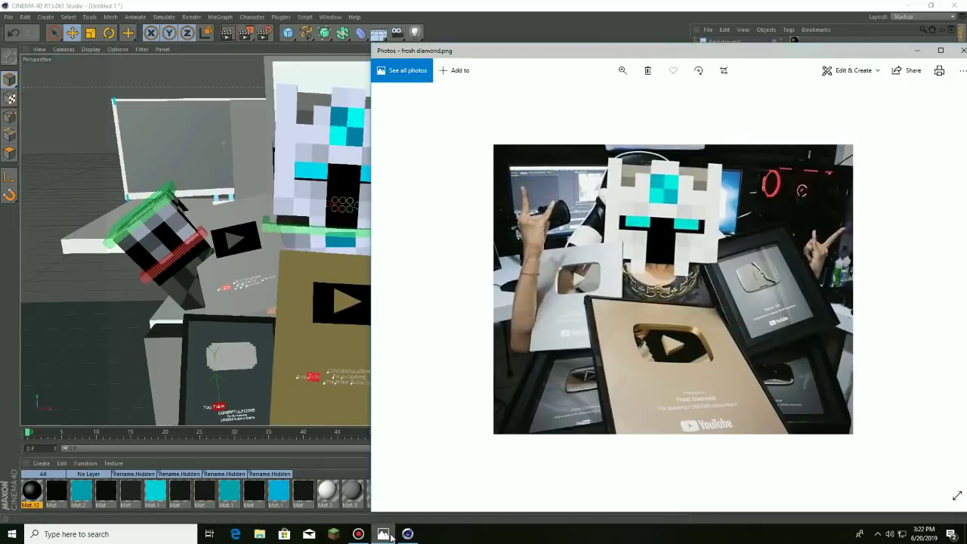
{"action": "left_click", "coordinate": [393, 536]}
{"action": "left_click", "coordinate": [785, 91]}
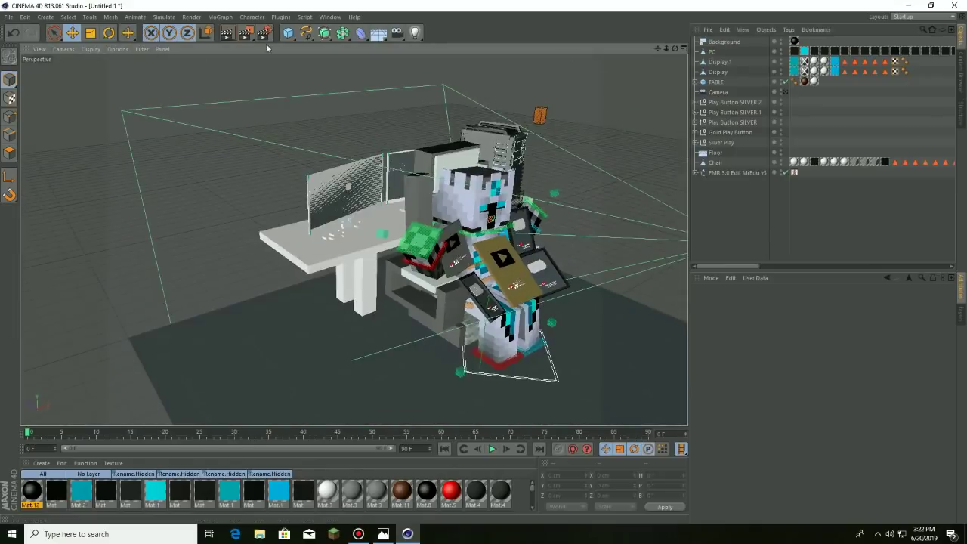
Step: Add a cube and shape it into a thin, tall wall panel behind the desk
{"action": "left_click", "coordinate": [287, 32]}
{"action": "left_click_drag", "start_coordinate": [519, 205], "coordinate": [504, 45]}
{"action": "left_click_drag", "start_coordinate": [551, 216], "coordinate": [643, 214]}
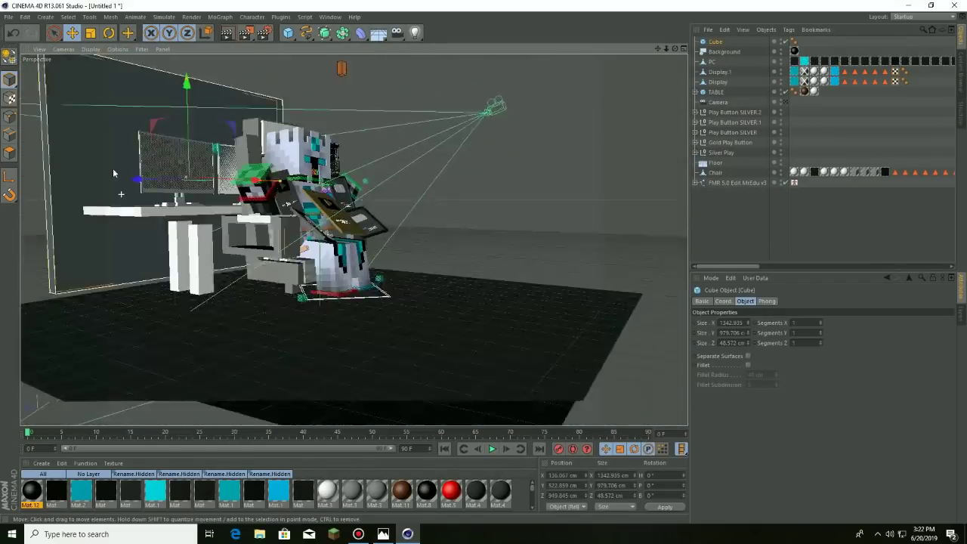
{"action": "mouse_move", "coordinate": [197, 151]}
{"action": "left_mouse_down", "text": "alt"}
{"action": "mouse_move", "coordinate": [102, 242]}
{"action": "mouse_move", "coordinate": [452, 172]}
{"action": "left_mouse_up", "text": "alt"}
{"action": "left_click", "coordinate": [383, 535]}
{"action": "left_click", "coordinate": [384, 535]}
{"action": "left_click", "coordinate": [785, 101]}
{"action": "left_click_drag", "start_coordinate": [741, 132], "coordinate": [718, 162]}
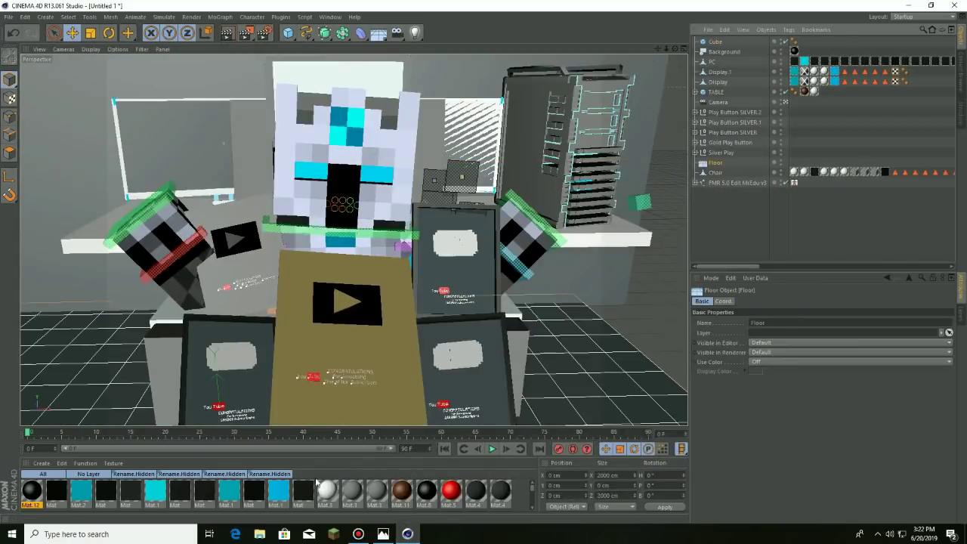
{"action": "left_click", "coordinate": [786, 102]}
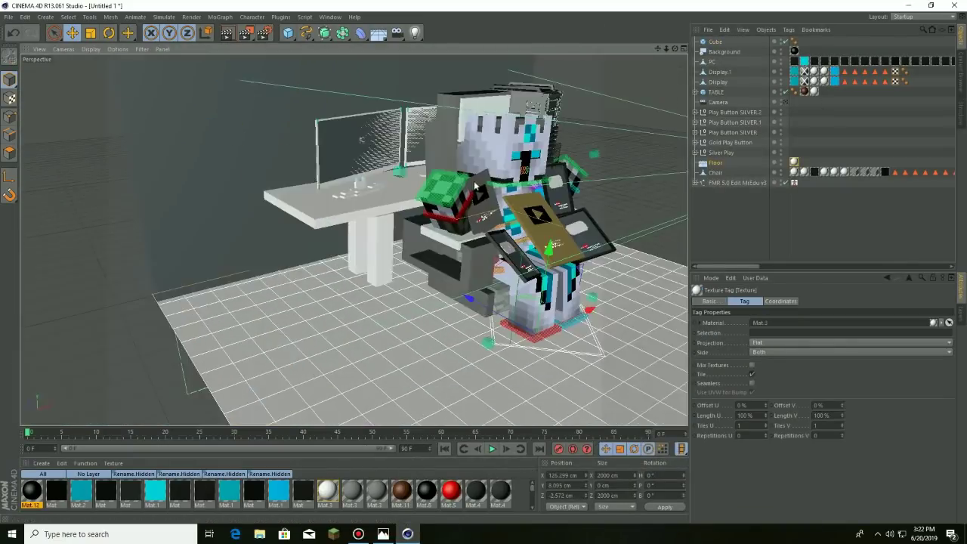
{"action": "left_click", "coordinate": [430, 248]}
{"action": "left_click", "coordinate": [397, 240]}
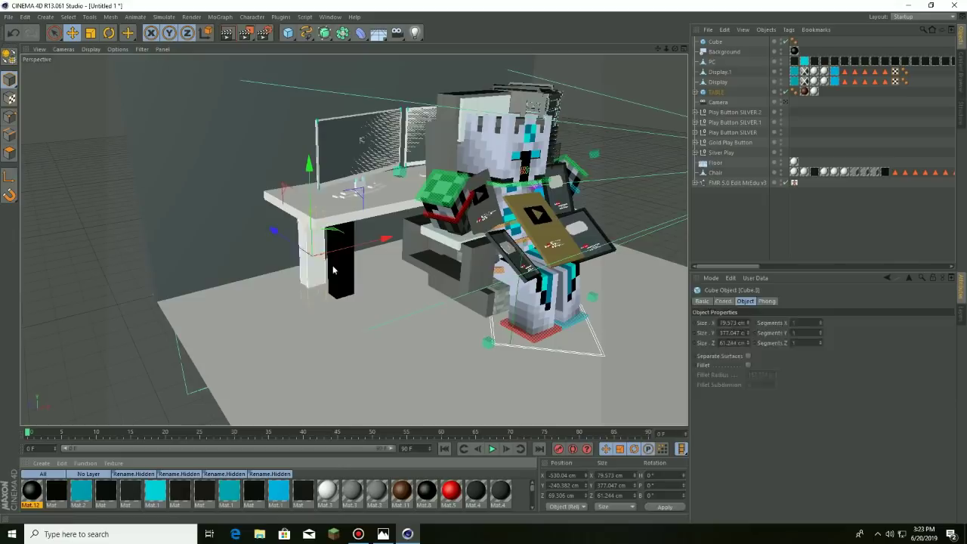
{"action": "left_click", "coordinate": [786, 101]}
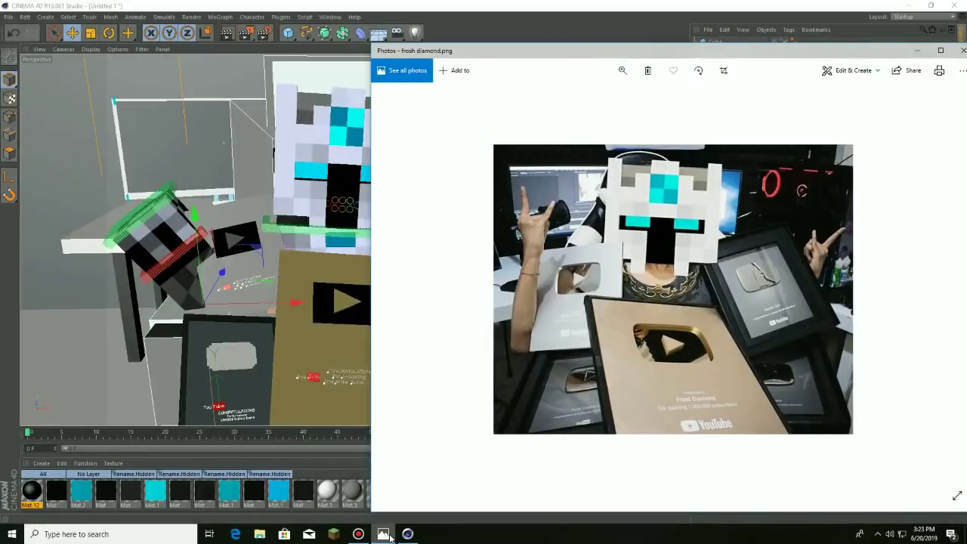
{"action": "left_click", "coordinate": [389, 535]}
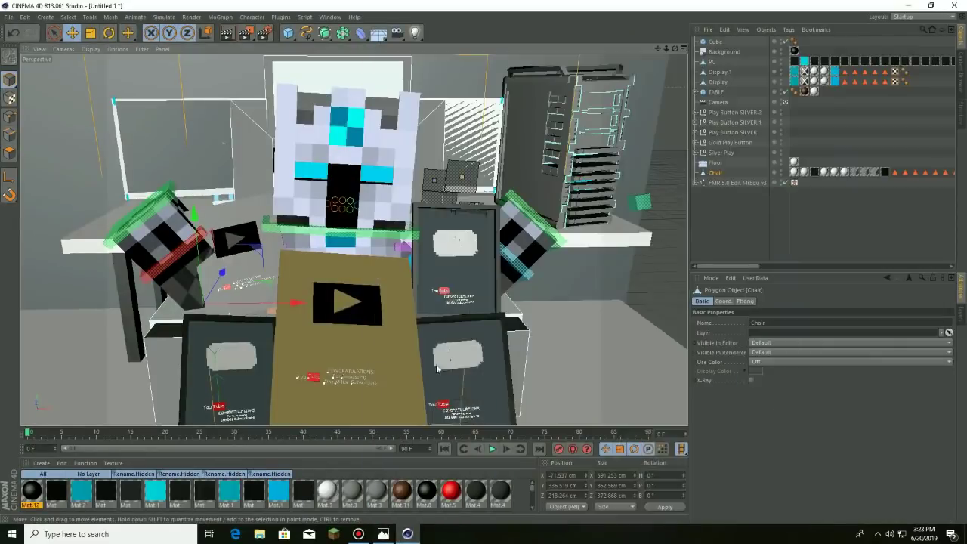
{"action": "left_click", "coordinate": [724, 72]}
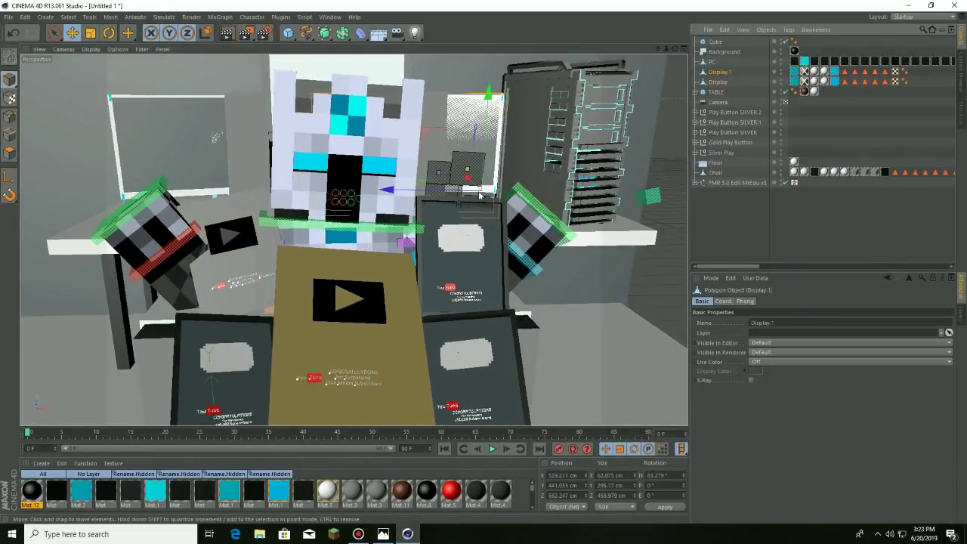
{"action": "left_click", "coordinate": [157, 199]}
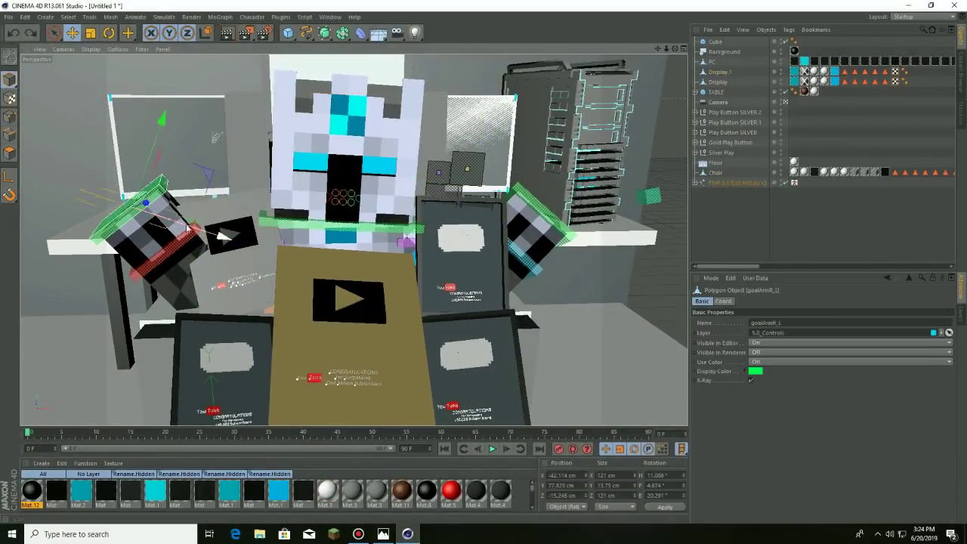
{"action": "key", "text": "r"}
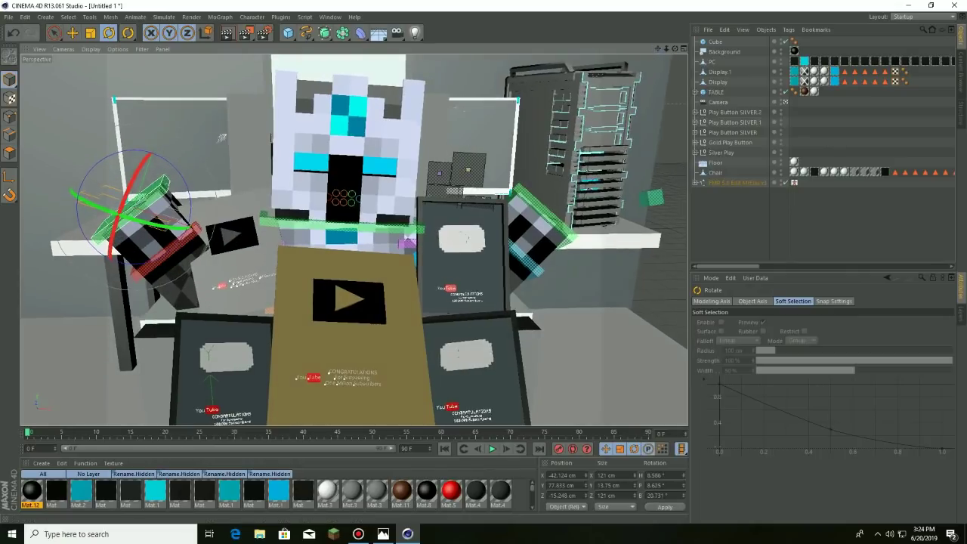
{"action": "left_click_drag", "start_coordinate": [668, 57], "coordinate": [621, 255]}
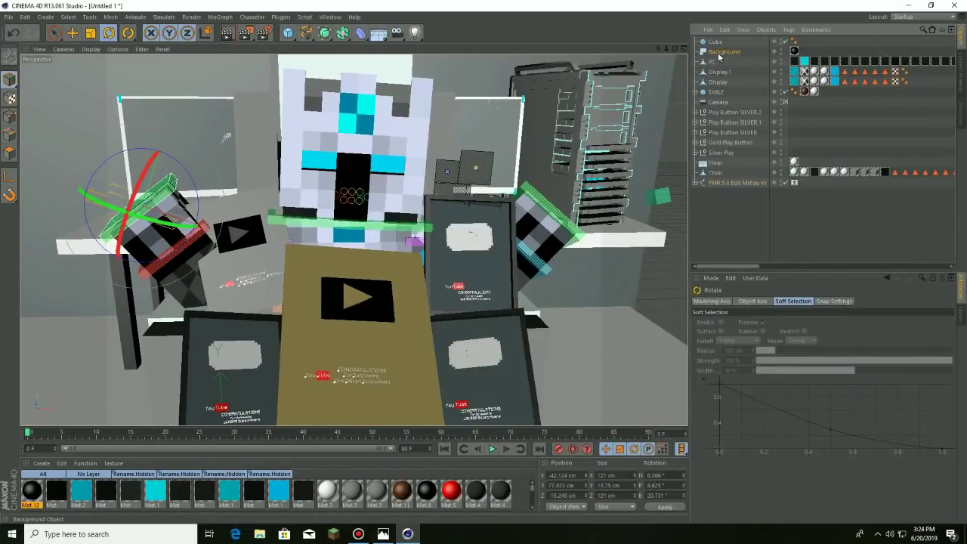
{"action": "left_click", "coordinate": [717, 162]}
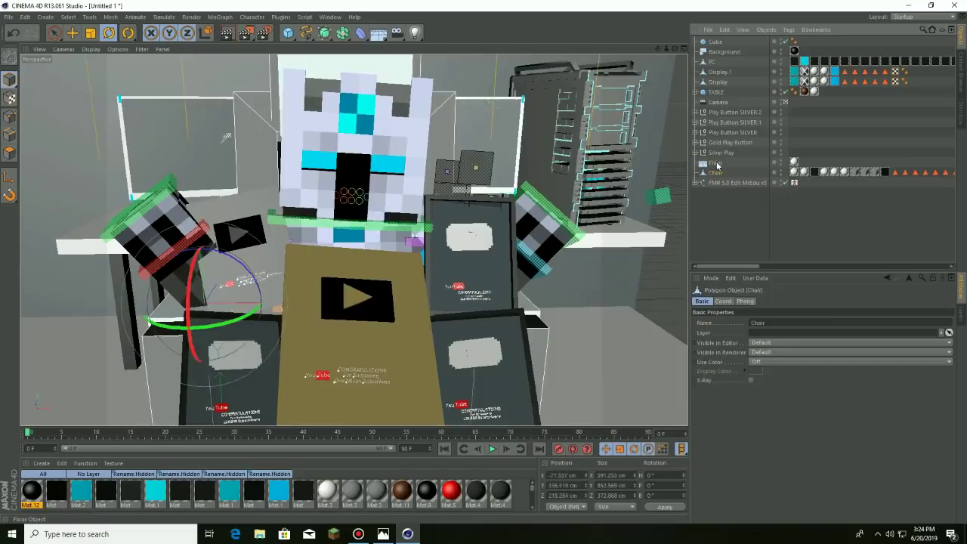
{"action": "left_click", "coordinate": [727, 182]}
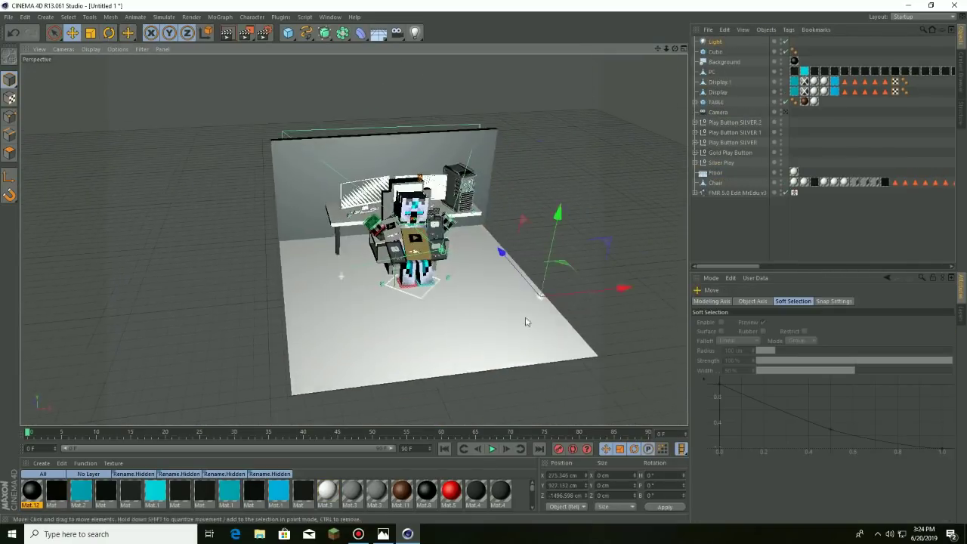
Step: Raise the light high above the room, then view through the scene camera and select the Floor
{"action": "mouse_move", "coordinate": [527, 322]}
{"action": "left_mouse_down"}
{"action": "mouse_move", "coordinate": [506, 187]}
{"action": "mouse_move", "coordinate": [466, 165]}
{"action": "left_mouse_up"}
{"action": "left_click_drag", "start_coordinate": [479, 121], "coordinate": [529, 90]}
{"action": "scroll", "coordinate": [529, 113], "scroll_direction": "down", "scroll_amount": 3}
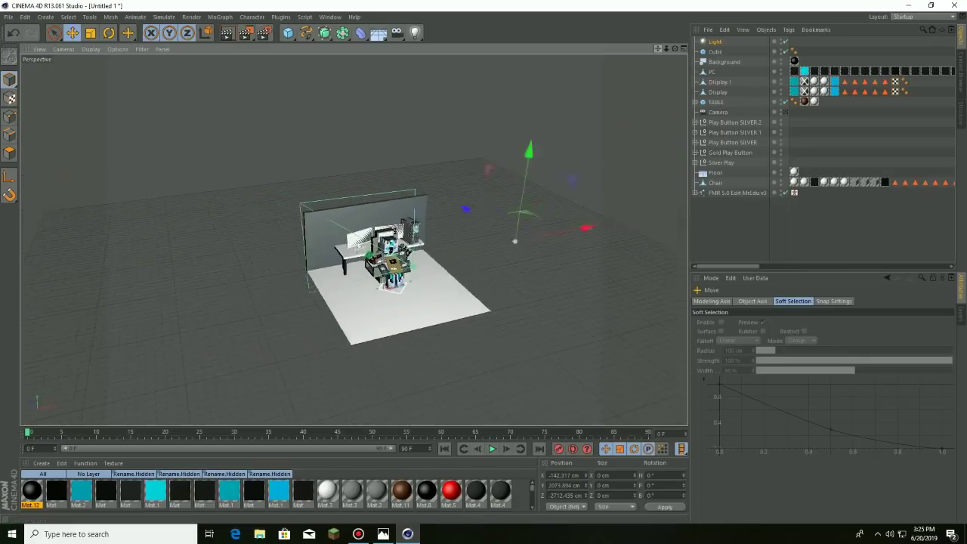
{"action": "middle_click_drag", "start_coordinate": [575, 90], "coordinate": [654, 77], "text": "alt"}
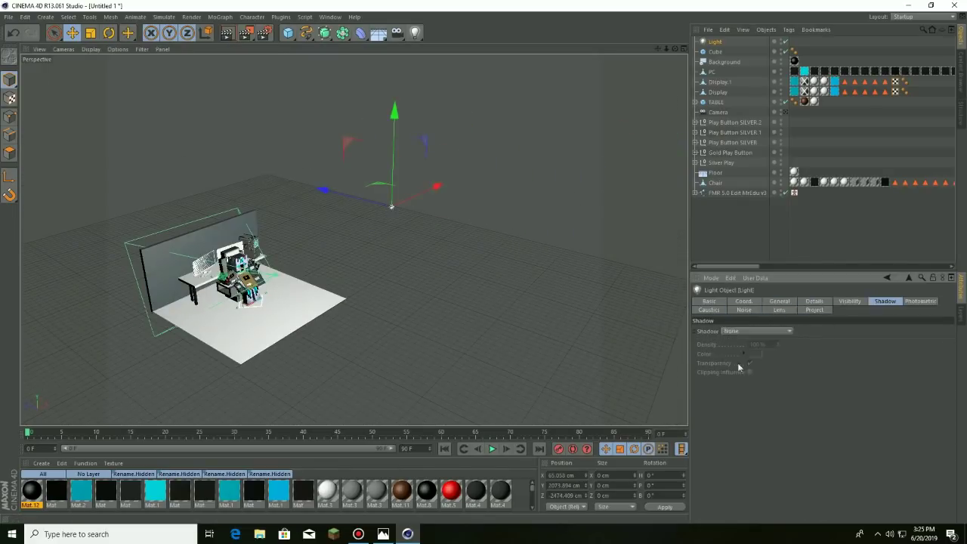
{"action": "left_click", "coordinate": [786, 112]}
{"action": "left_click", "coordinate": [786, 112]}
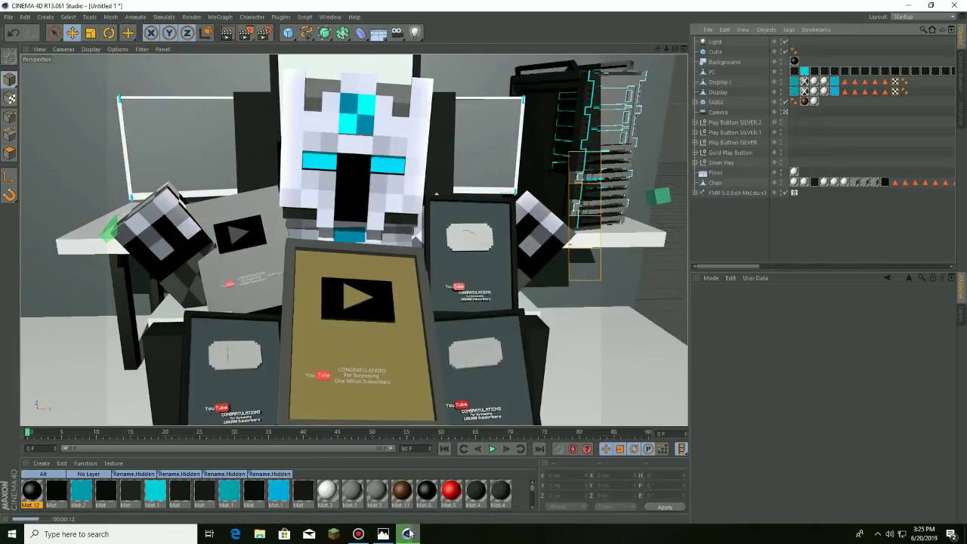
{"action": "left_click", "coordinate": [593, 389]}
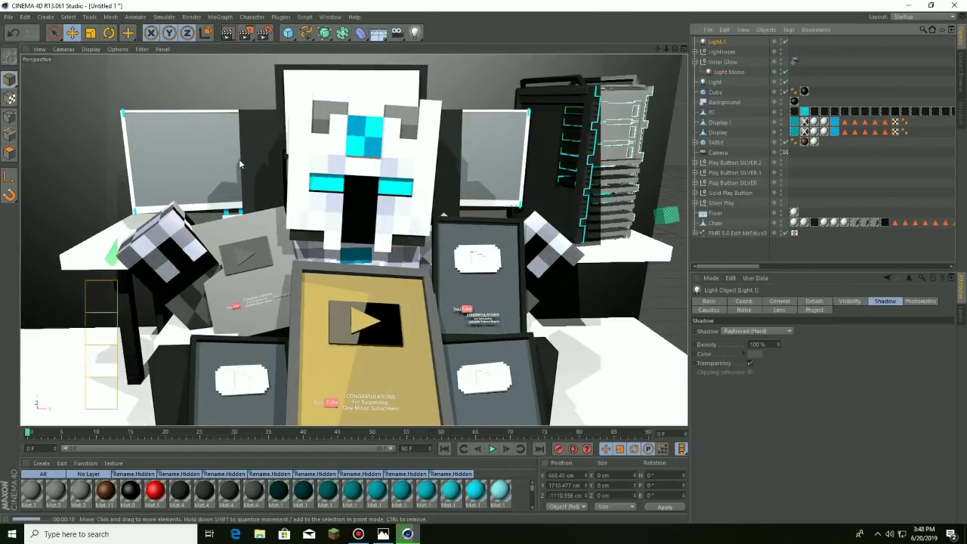
Step: Turn off Light.1, pull back to see the whole room, and open a material for editing
{"action": "left_click", "coordinate": [786, 41]}
{"action": "scroll", "coordinate": [435, 187], "scroll_direction": "down", "scroll_amount": 5}
{"action": "mouse_move", "coordinate": [484, 227]}
{"action": "left_mouse_down", "text": "alt"}
{"action": "mouse_move", "coordinate": [435, 188]}
{"action": "mouse_move", "coordinate": [452, 193]}
{"action": "left_mouse_up", "text": "alt"}
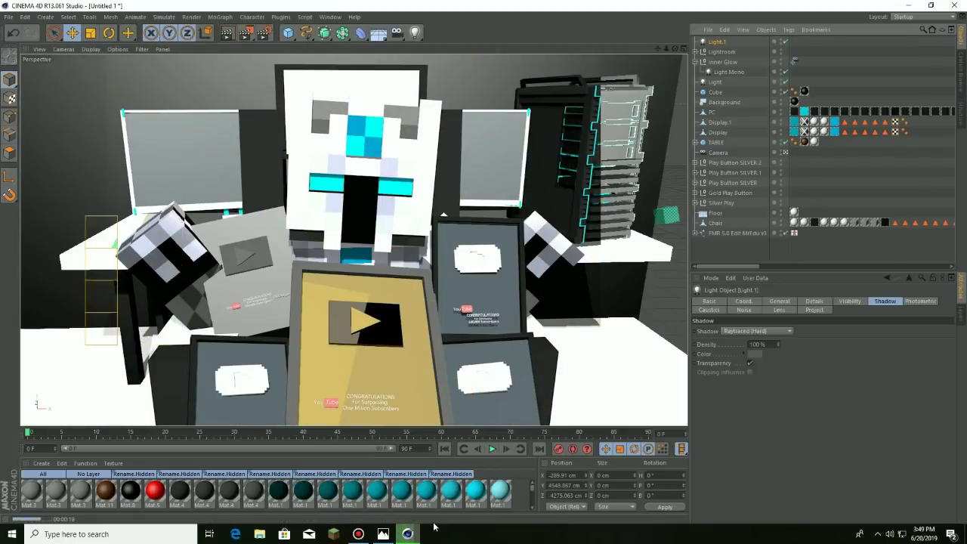
{"action": "double_click", "coordinate": [79, 491]}
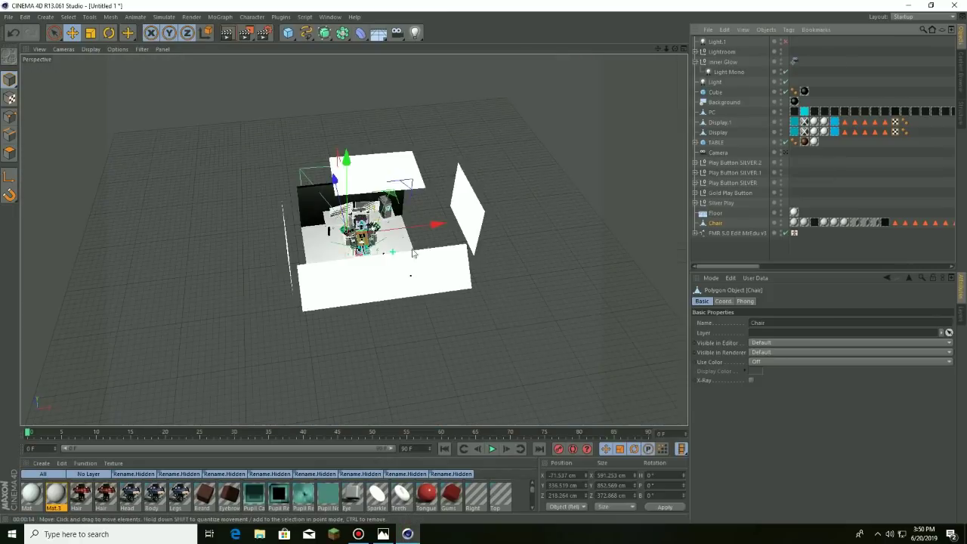
Step: Select Light.1 from far out and set the render output size to 1920 x 1200
{"action": "left_click_drag", "start_coordinate": [413, 253], "coordinate": [378, 227], "text": "alt"}
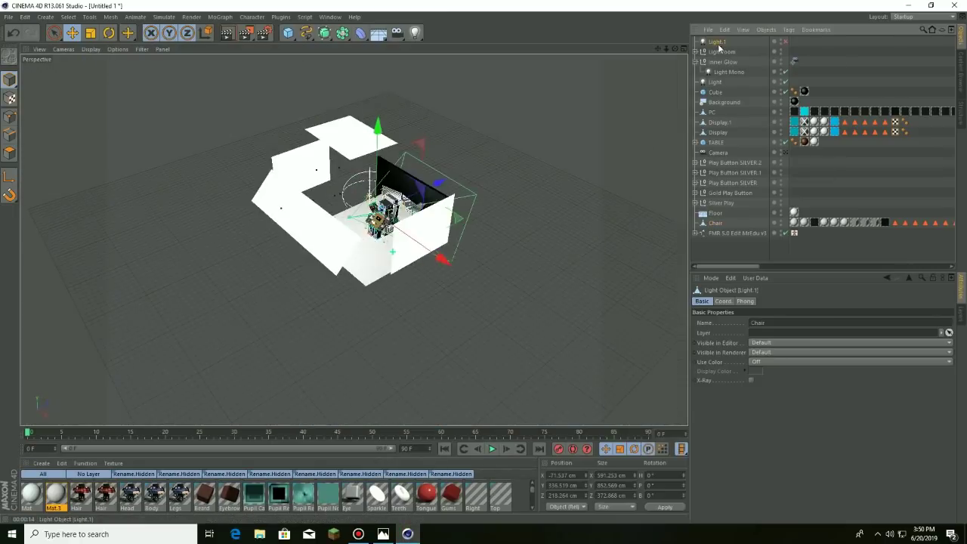
{"action": "left_click", "coordinate": [287, 98]}
{"action": "scroll", "coordinate": [255, 161], "scroll_direction": "down", "scroll_amount": 3}
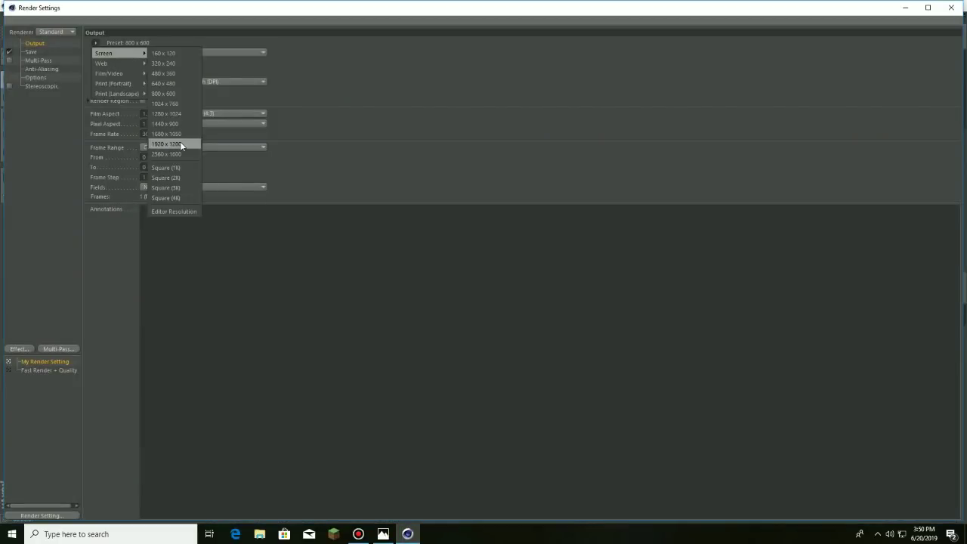
{"action": "left_click", "coordinate": [181, 144]}
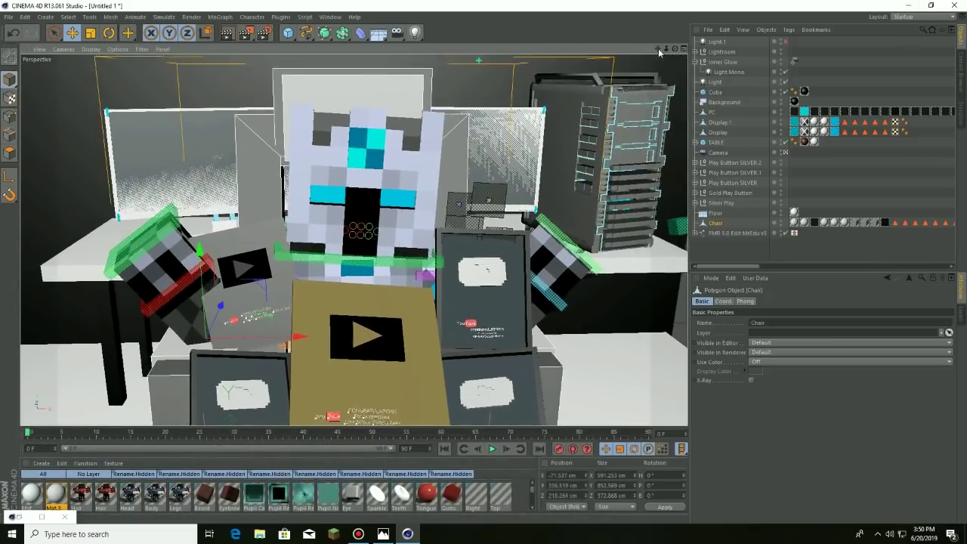
{"action": "left_click_drag", "start_coordinate": [659, 51], "coordinate": [651, 47]}
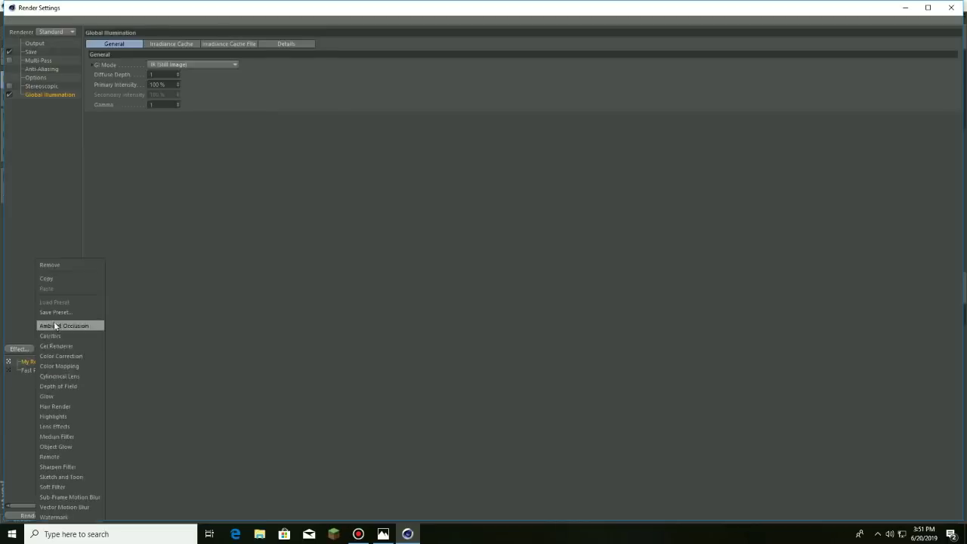
Step: Add Ambient Occlusion and Glow effects in Render Settings and review their options
{"action": "left_click", "coordinate": [54, 325]}
{"action": "left_click", "coordinate": [19, 349]}
{"action": "left_click", "coordinate": [47, 396]}
{"action": "left_click", "coordinate": [31, 52]}
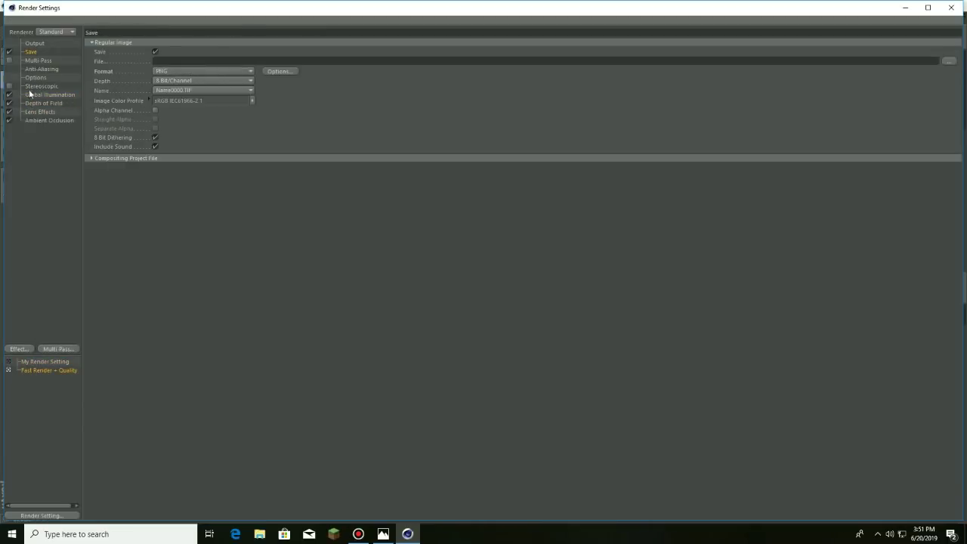
{"action": "left_click", "coordinate": [35, 43]}
{"action": "left_click", "coordinate": [120, 42]}
{"action": "left_click", "coordinate": [190, 131]}
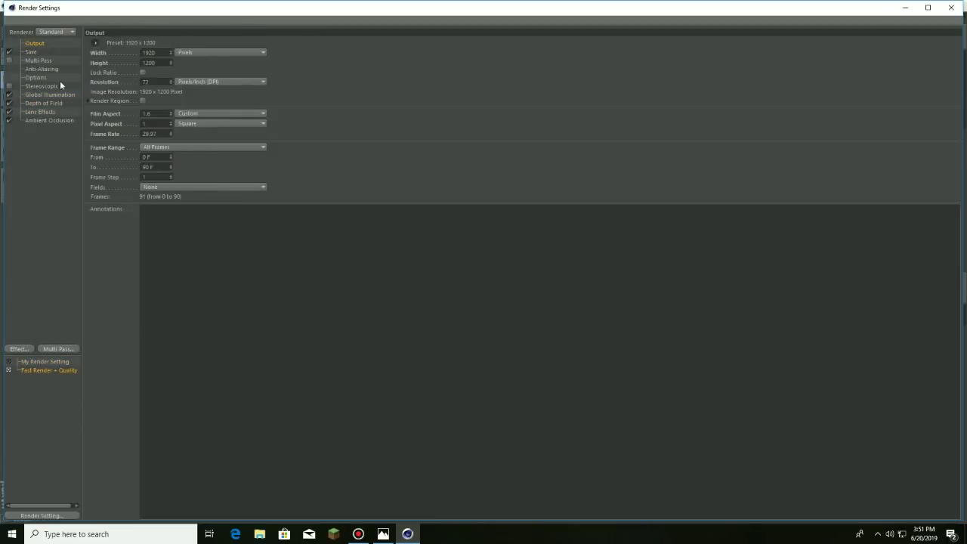
{"action": "left_click", "coordinate": [49, 120]}
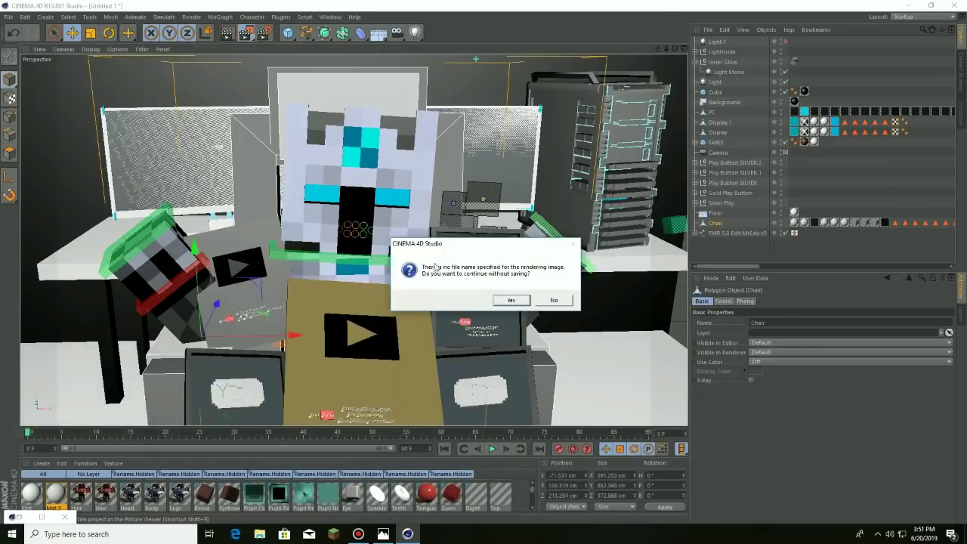
{"action": "left_click", "coordinate": [512, 305]}
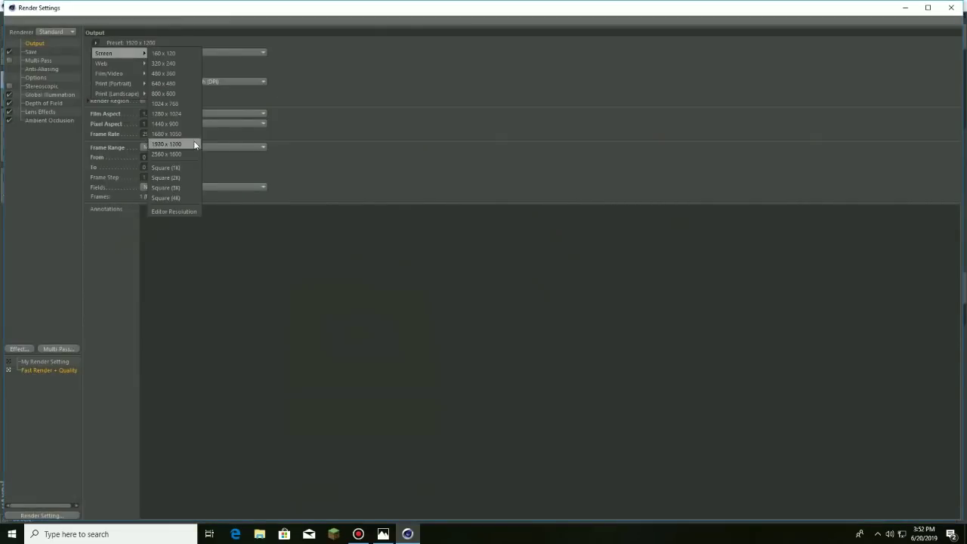
Step: Set the output to the 1680 x 1050 screen preset and render the full image
{"action": "left_click", "coordinate": [211, 52]}
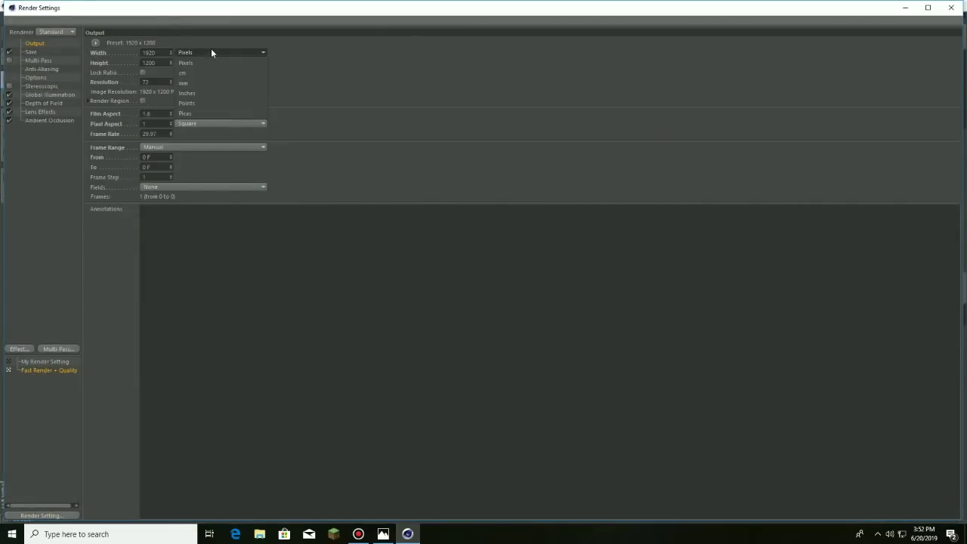
{"action": "left_click", "coordinate": [96, 42]}
{"action": "left_click", "coordinate": [197, 134]}
{"action": "left_click", "coordinate": [905, 9]}
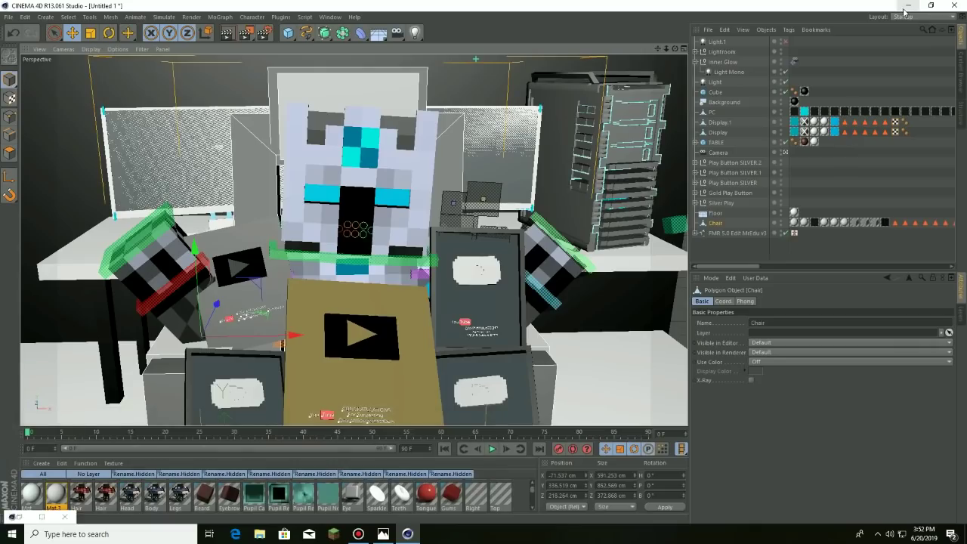
{"action": "left_click", "coordinate": [265, 33]}
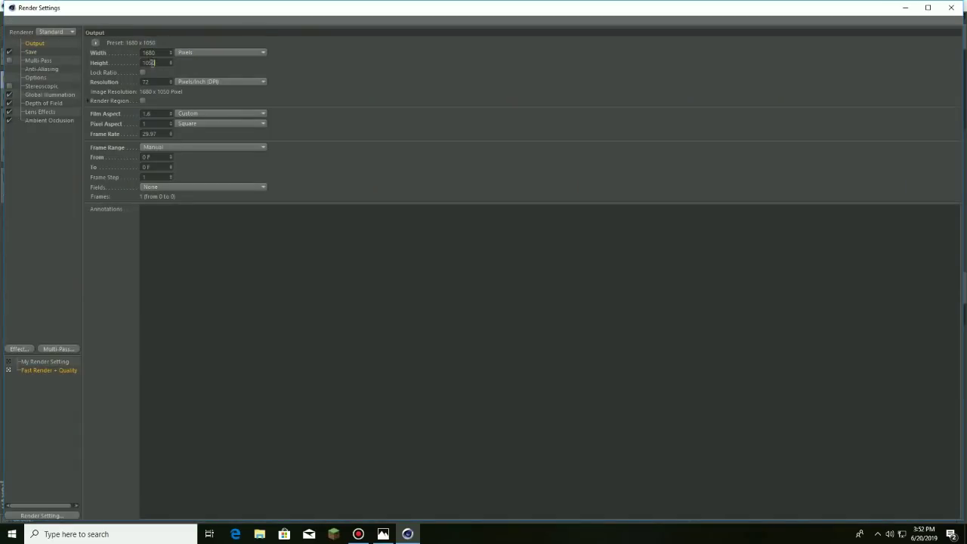
{"action": "left_click", "coordinate": [904, 8]}
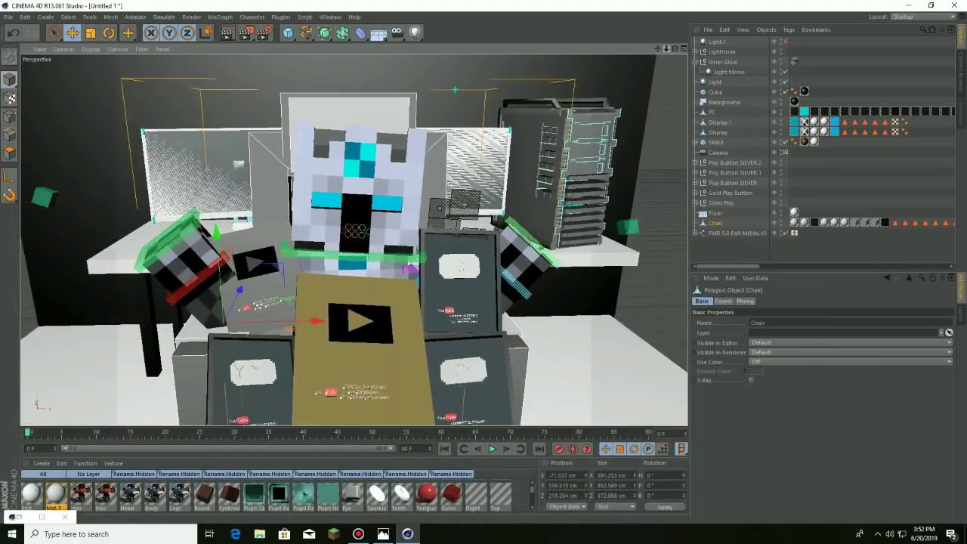
{"action": "left_click", "coordinate": [247, 33]}
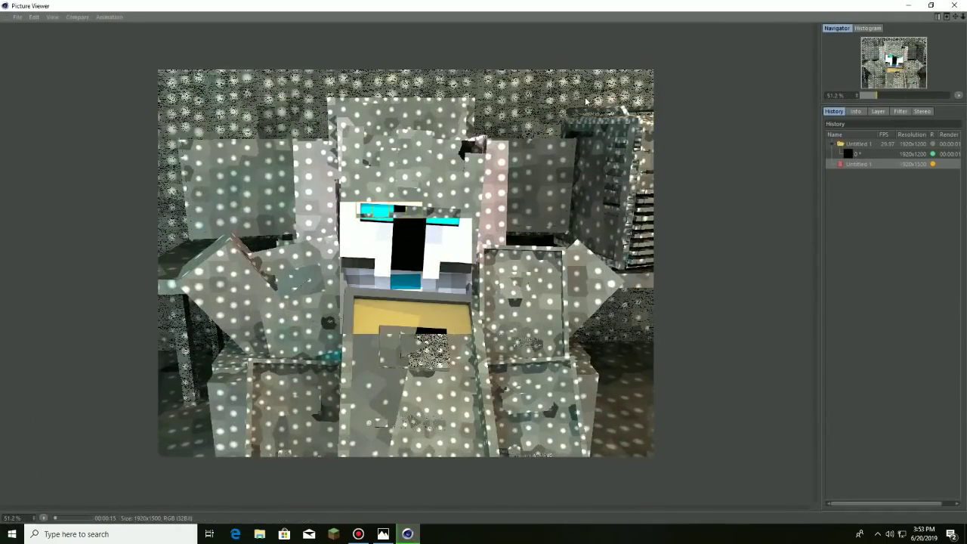
Step: Stop the running render and restart it, dismissing the missing texture warning
{"action": "left_click", "coordinate": [954, 5]}
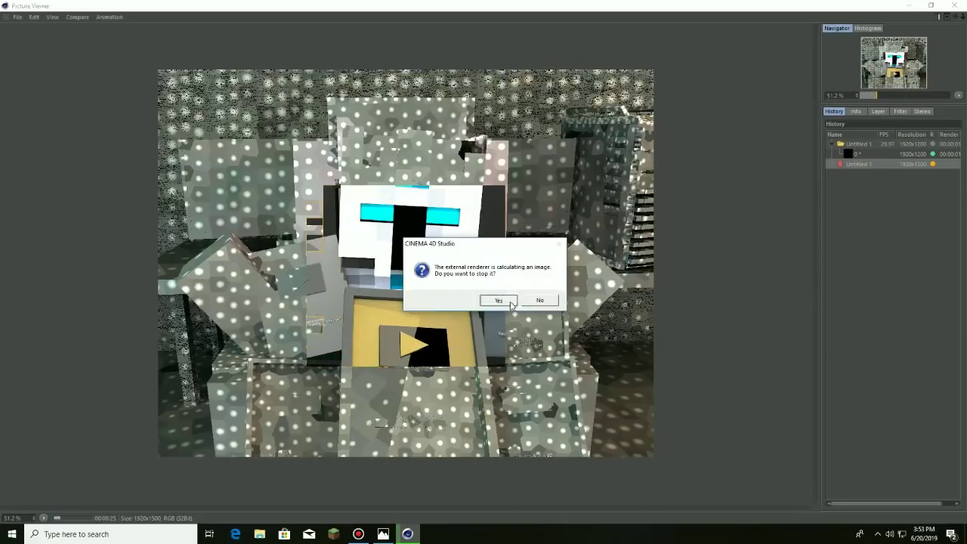
{"action": "left_click", "coordinate": [494, 300]}
{"action": "left_click", "coordinate": [949, 8]}
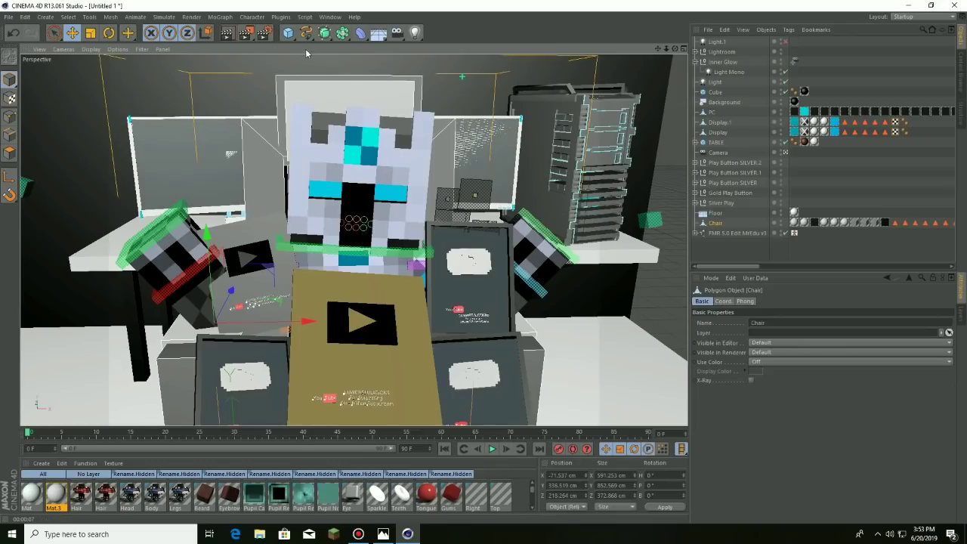
{"action": "key", "text": "shift+r"}
{"action": "left_click", "coordinate": [340, 275]}
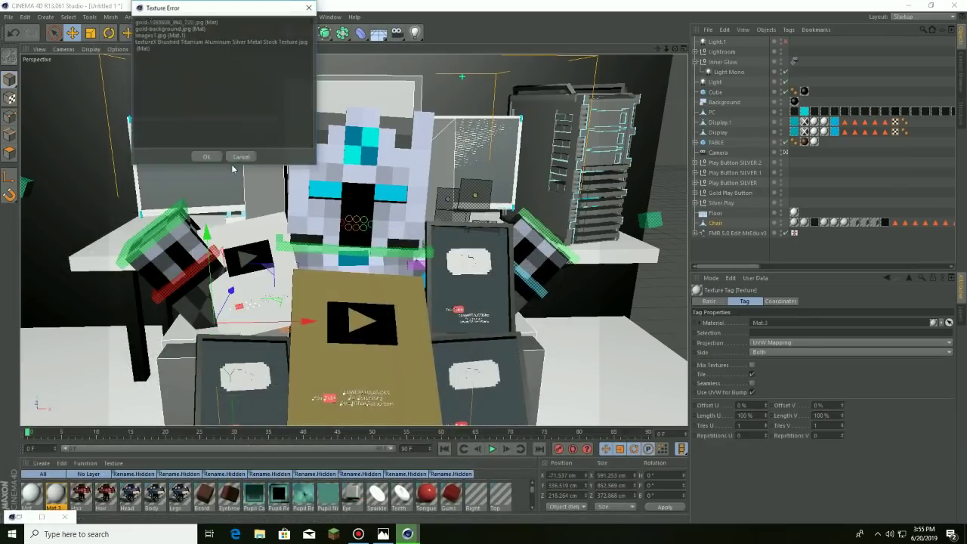
{"action": "left_click", "coordinate": [206, 156]}
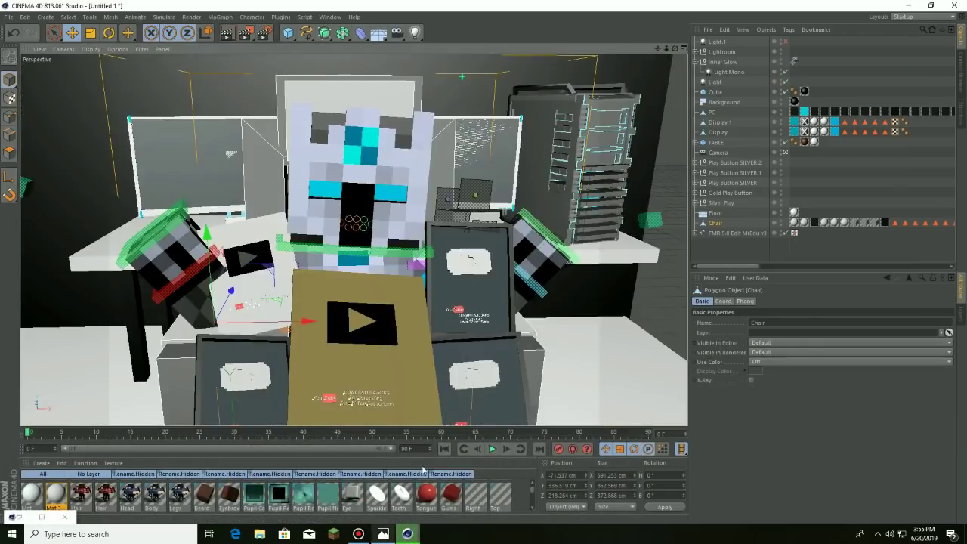
Step: Toggle the Light Mono and Lightroom lights, select the Cube, and re-render the scene
{"action": "left_click", "coordinate": [785, 72]}
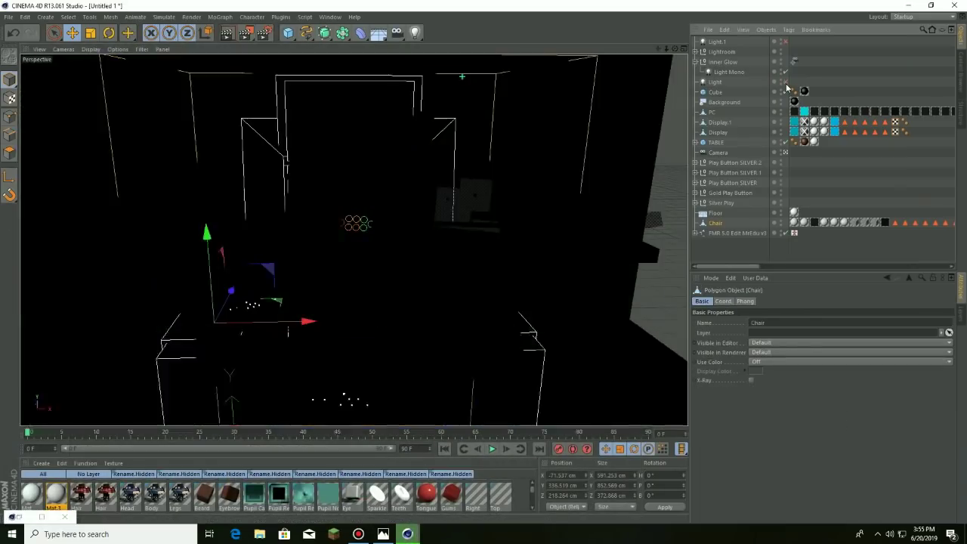
{"action": "left_click", "coordinate": [722, 51]}
{"action": "left_click", "coordinate": [786, 51]}
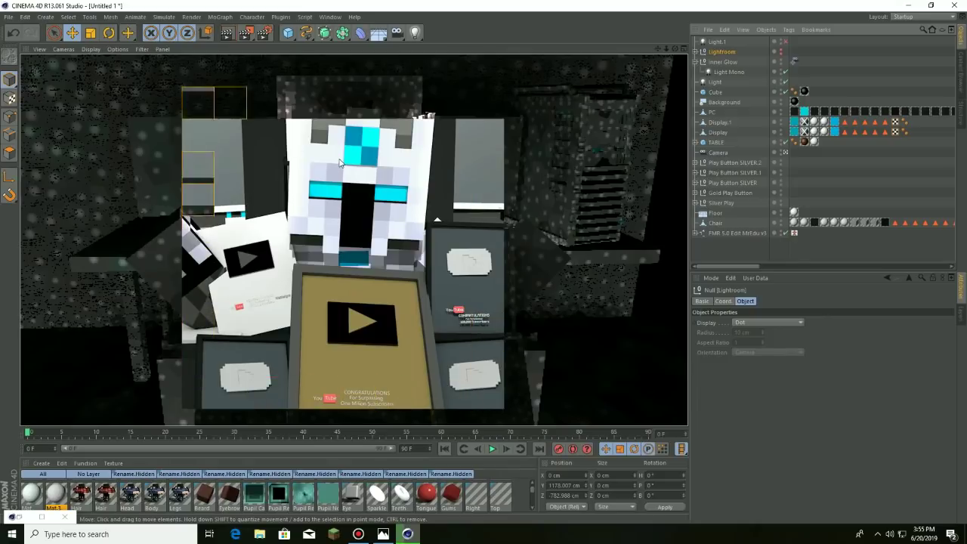
{"action": "left_click", "coordinate": [441, 215]}
{"action": "left_click", "coordinate": [246, 32]}
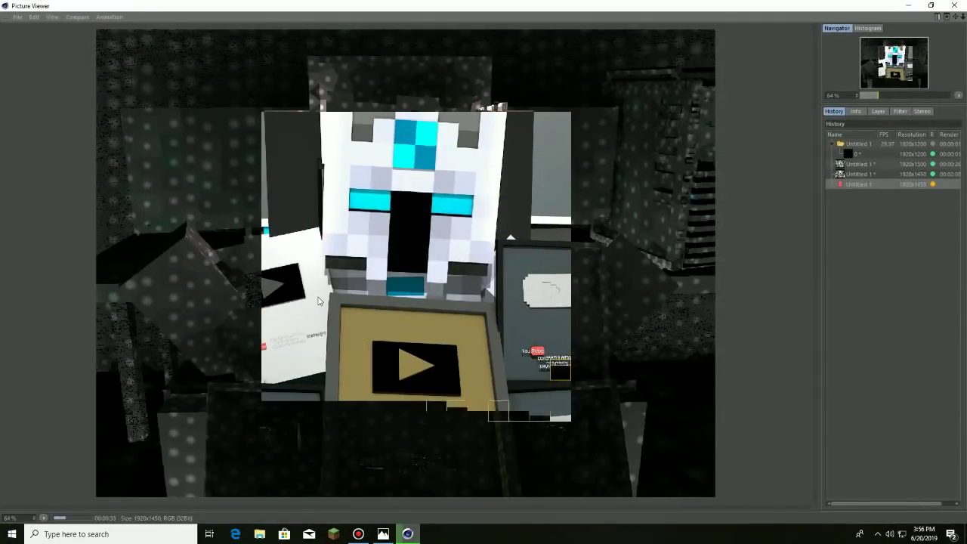
Step: Compare the render against the reference photo of the character holding play buttons
{"action": "key", "text": "alt+Tab"}
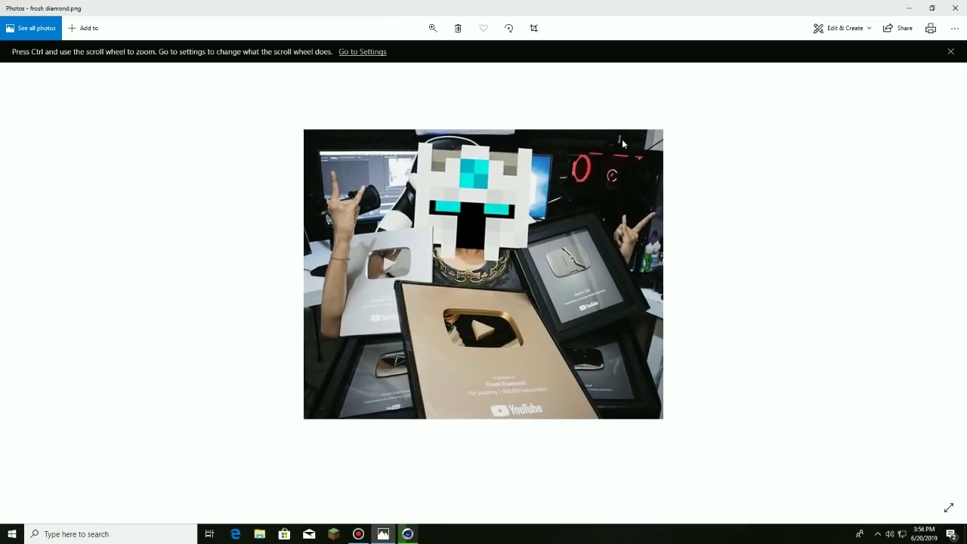
{"action": "left_click", "coordinate": [407, 533]}
{"action": "left_click", "coordinate": [394, 536]}
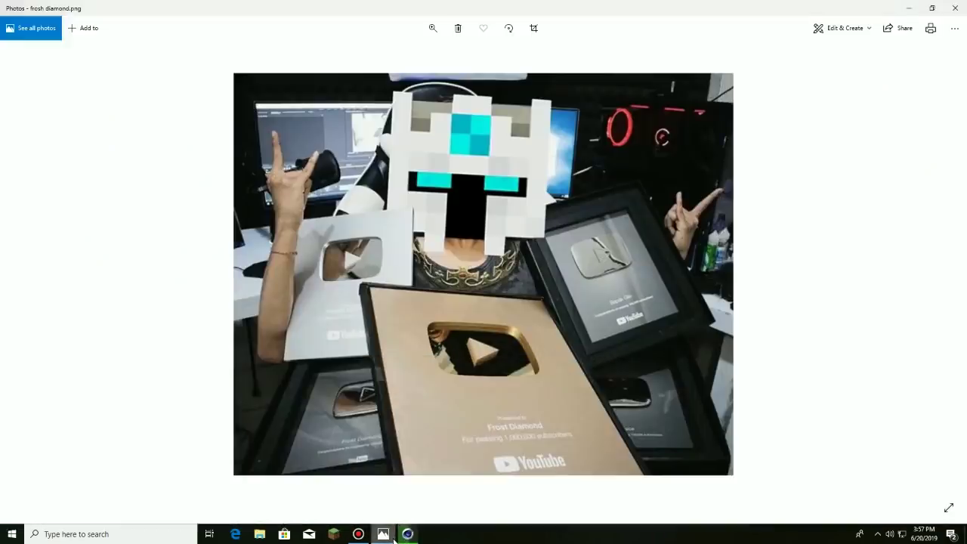
{"action": "left_click", "coordinate": [407, 533]}
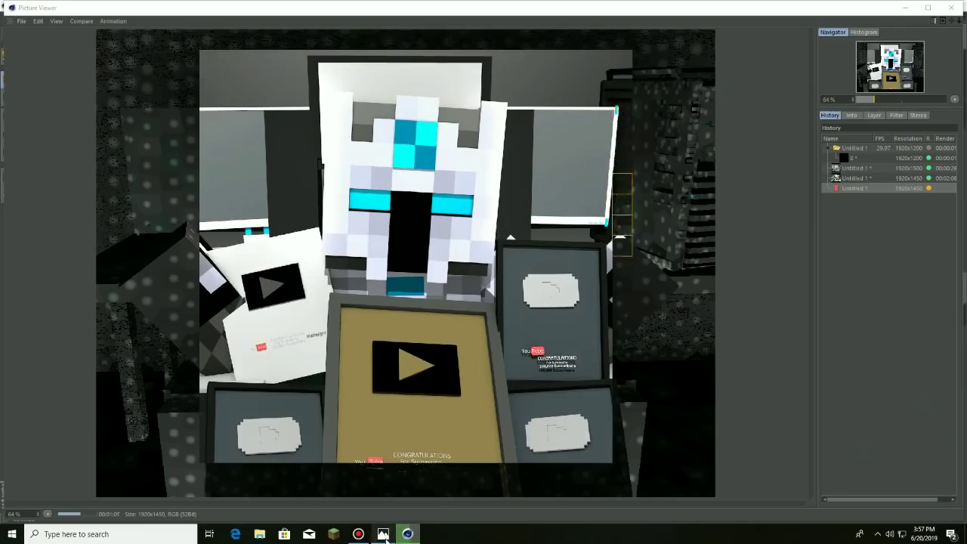
Step: Check the reference photo, then return to the Picture Viewer as the render fills in the plaques
{"action": "left_click", "coordinate": [383, 534]}
{"action": "left_click", "coordinate": [384, 534]}
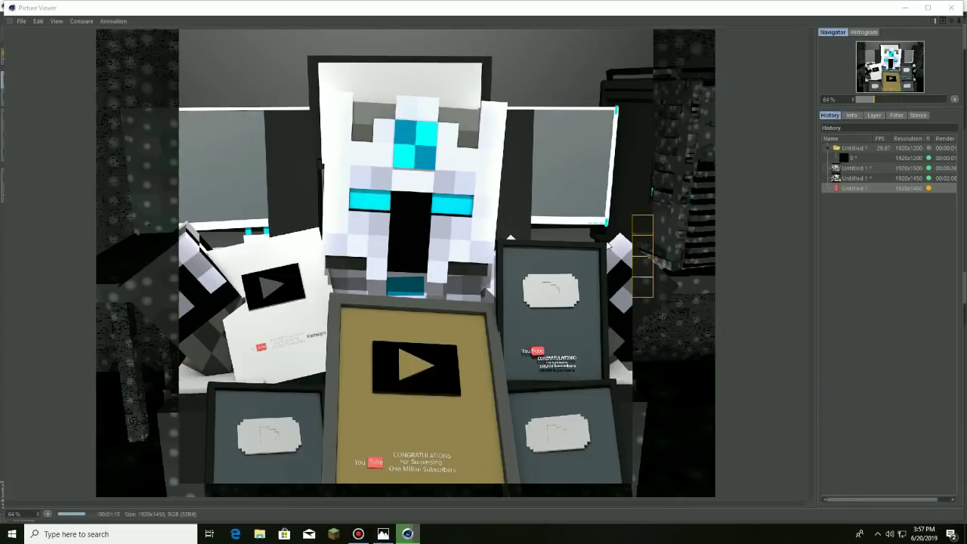